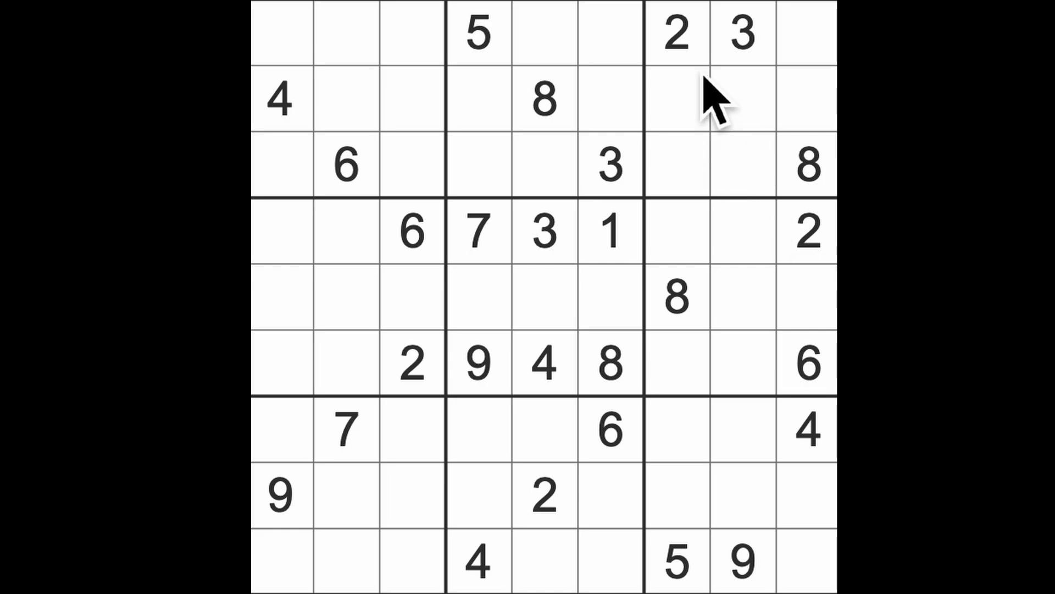
- Scan column 9 and the bottom row, then enter 2 at r7c8 and 9 at r7c5
click(812, 243)
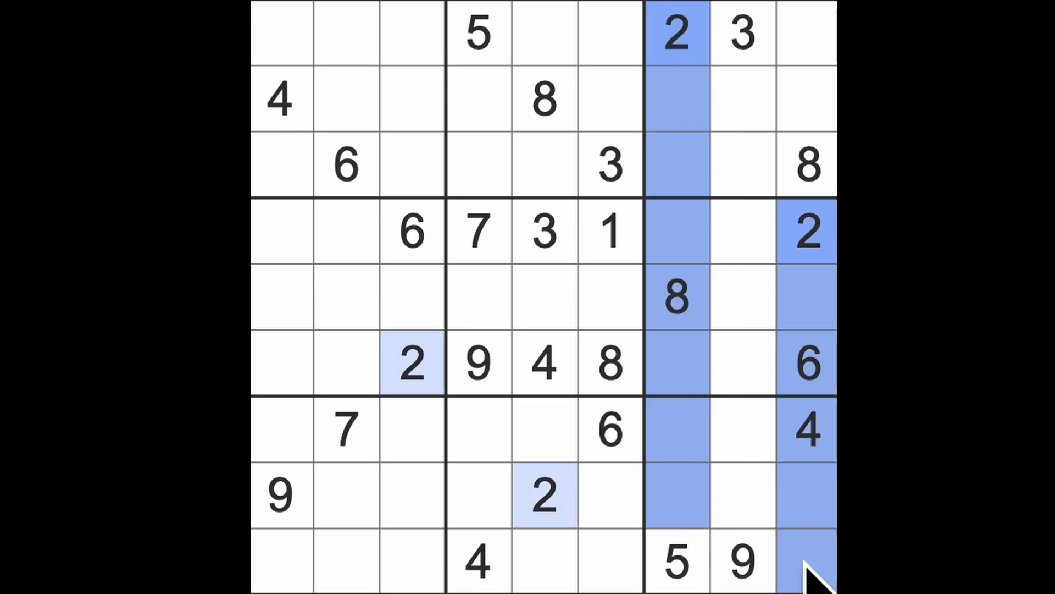
click(763, 445)
text(2)
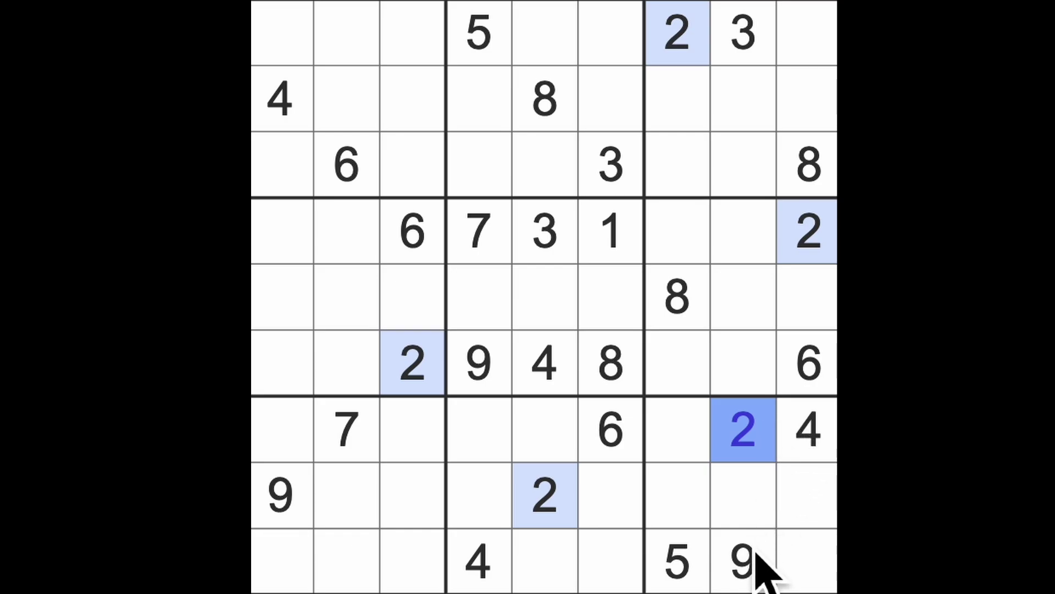
mouse_move(755, 565)
mouse_down()
mouse_move(556, 577)
mouse_move(495, 487)
mouse_up()
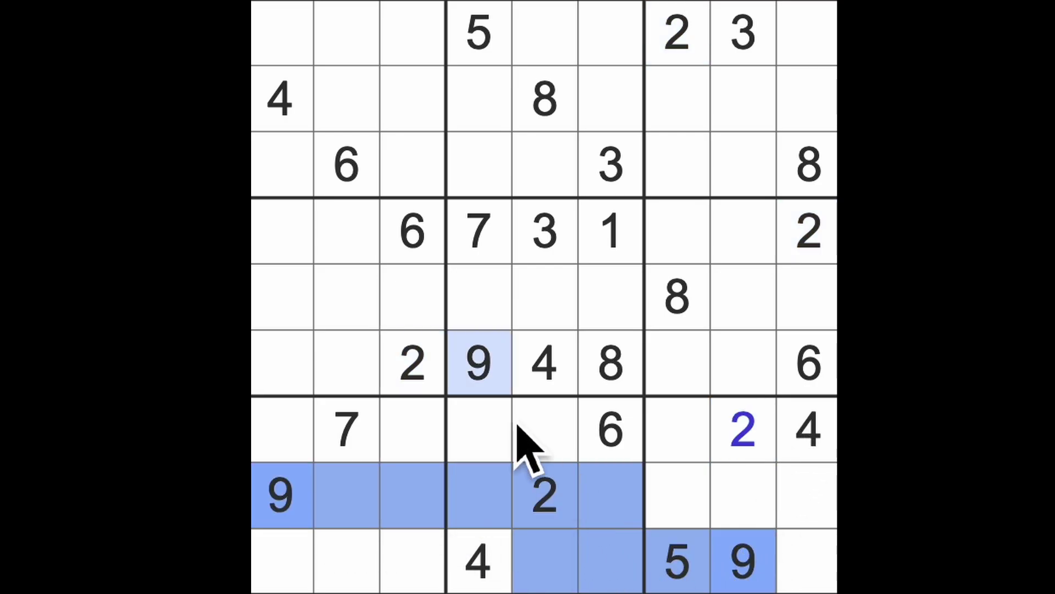
click(536, 454)
text(9)
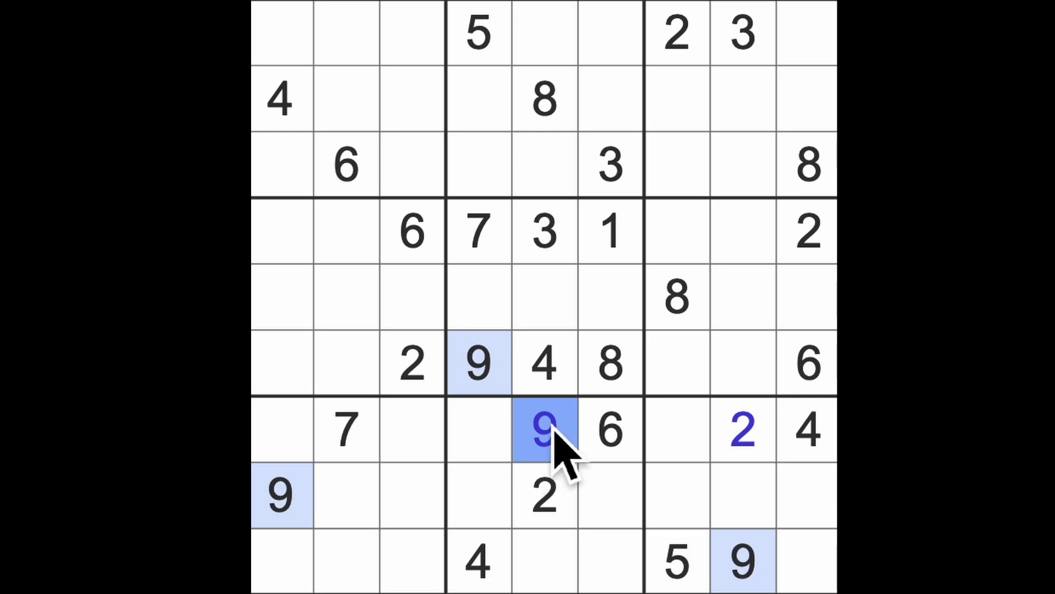
- Trace the 6s through columns 2–3 and row 7, then place 6 at r9c1
drag(436, 255, 424, 585)
drag(365, 176, 360, 572)
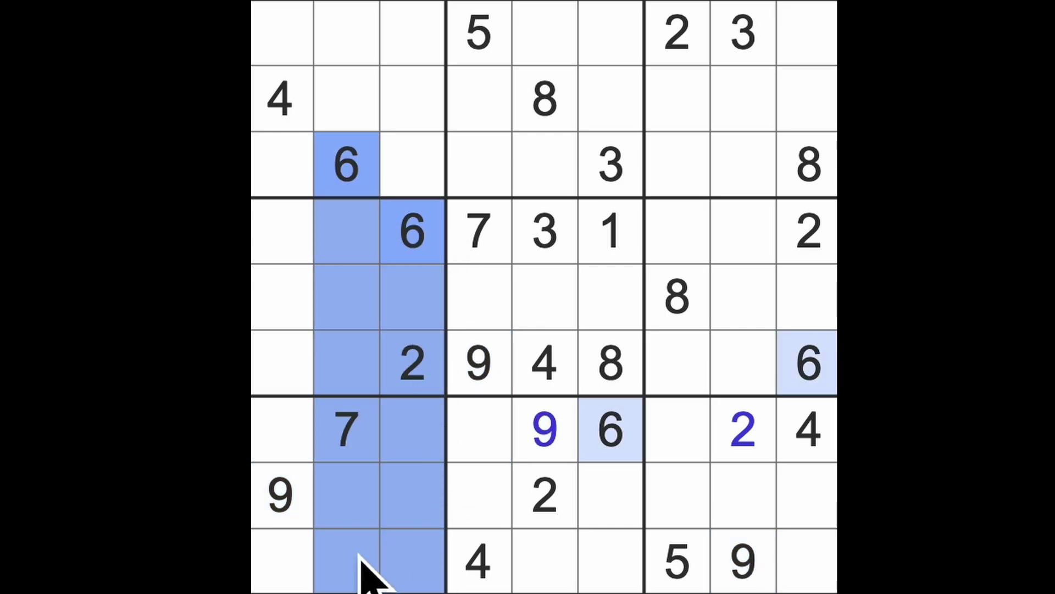
mouse_move(626, 449)
mouse_down()
mouse_move(530, 459)
mouse_move(280, 446)
mouse_up()
click(281, 548)
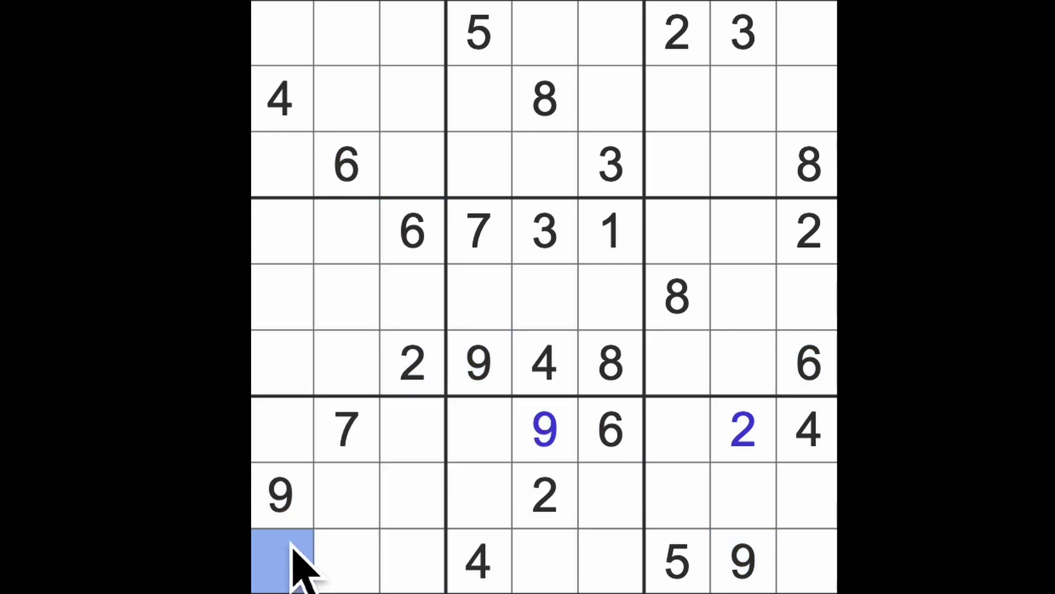
text(6)
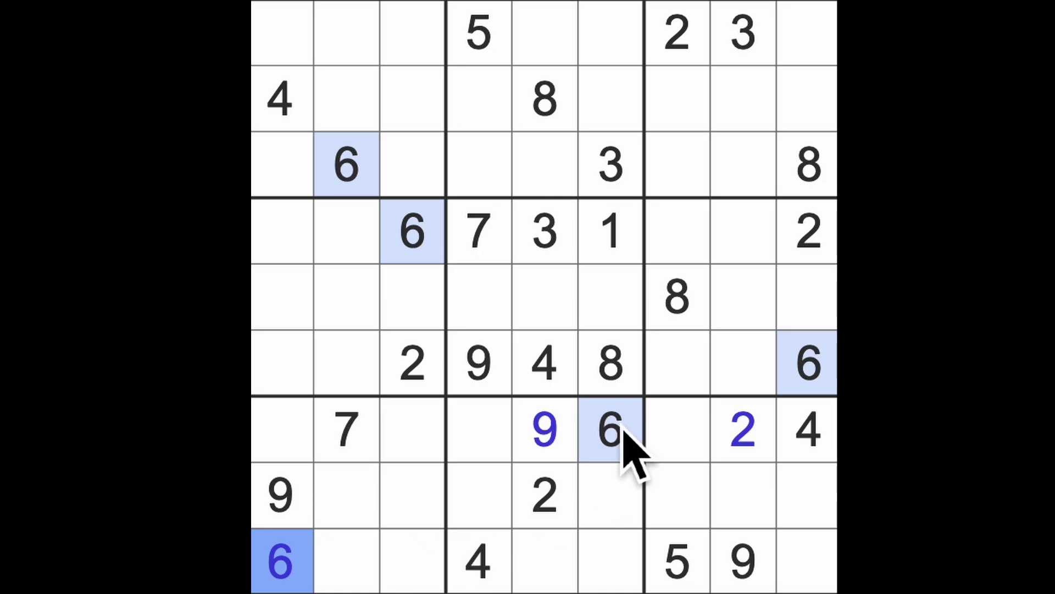
- Trace the 8s through columns 5–9 and place 8s at r8c8 and r7c4
drag(673, 330, 672, 503)
drag(809, 166, 804, 561)
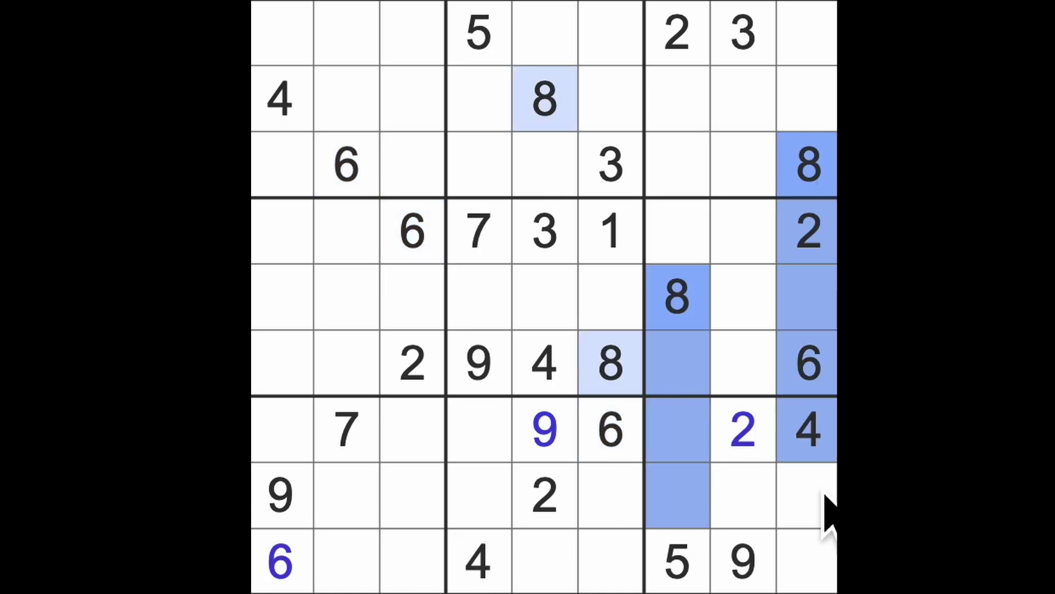
click(769, 525)
text(8)
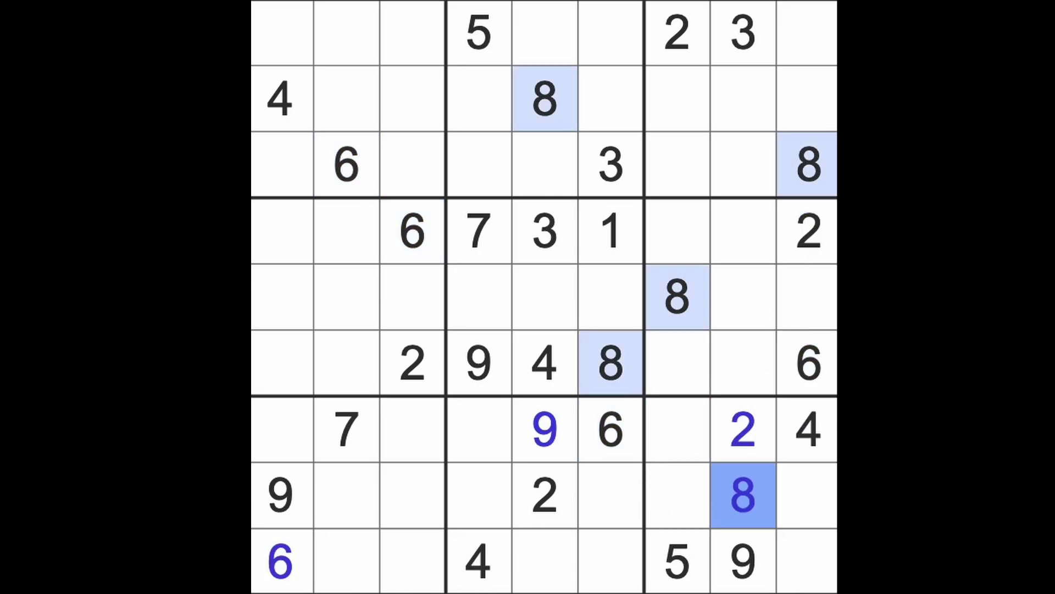
drag(610, 363, 610, 560)
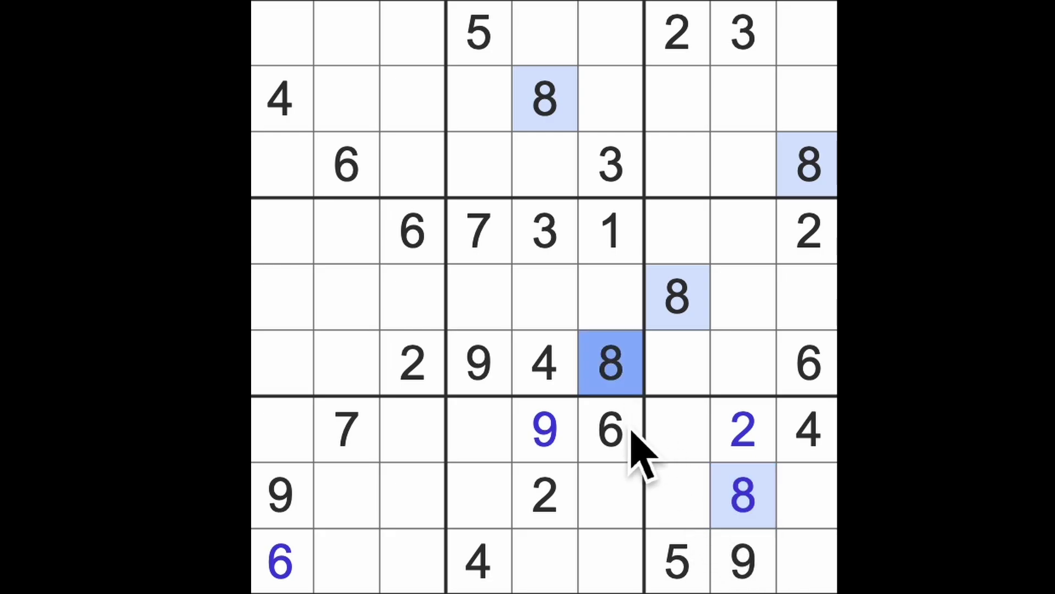
drag(544, 165, 499, 486)
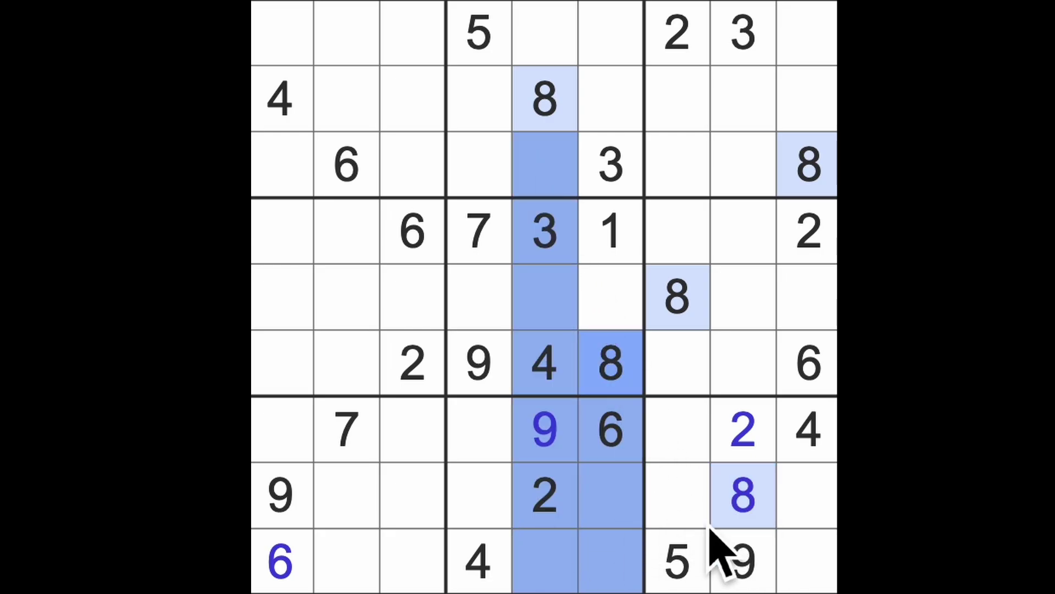
click(498, 450)
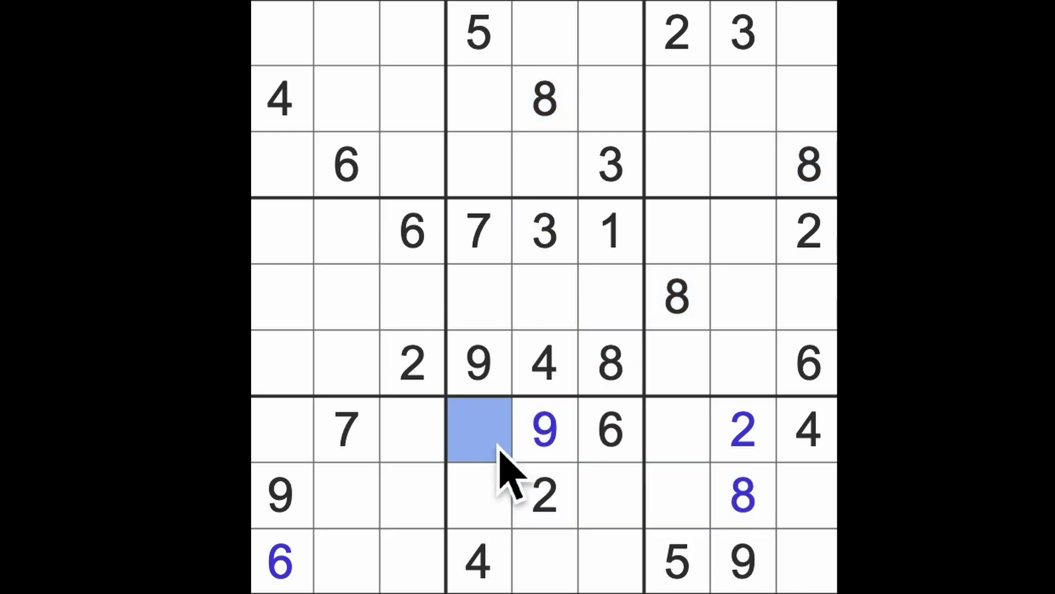
text(8)
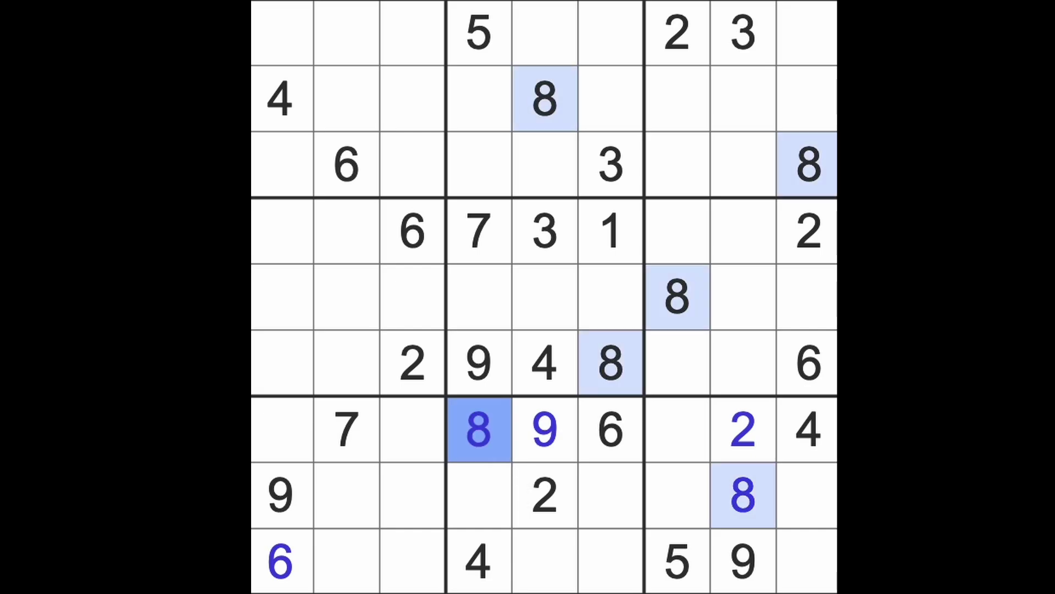
- Check columns 5 and 6, then place 3 at r8c4
drag(566, 252, 570, 572)
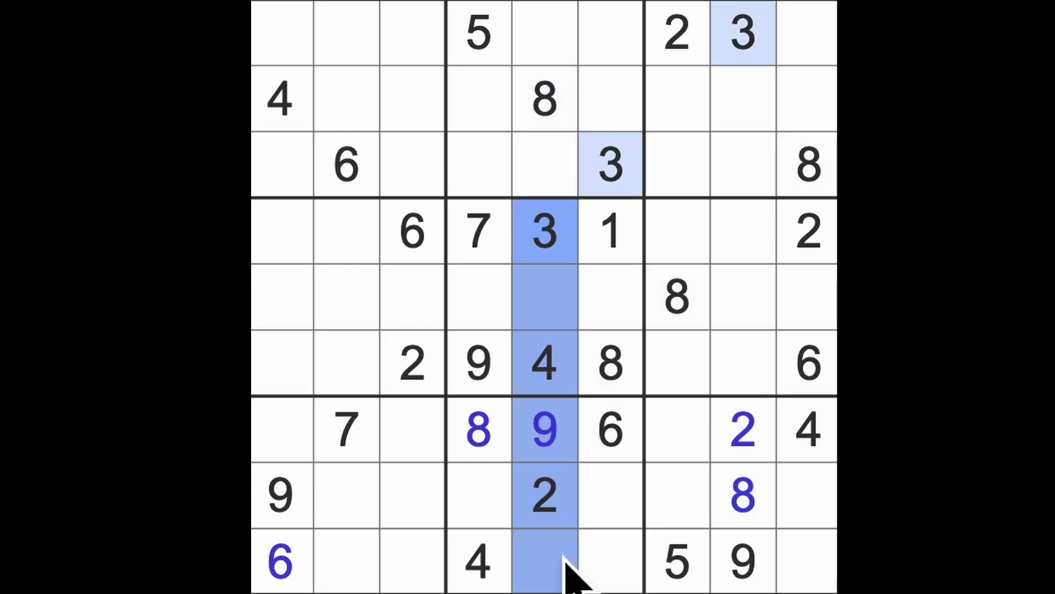
drag(627, 231, 632, 578)
click(503, 507)
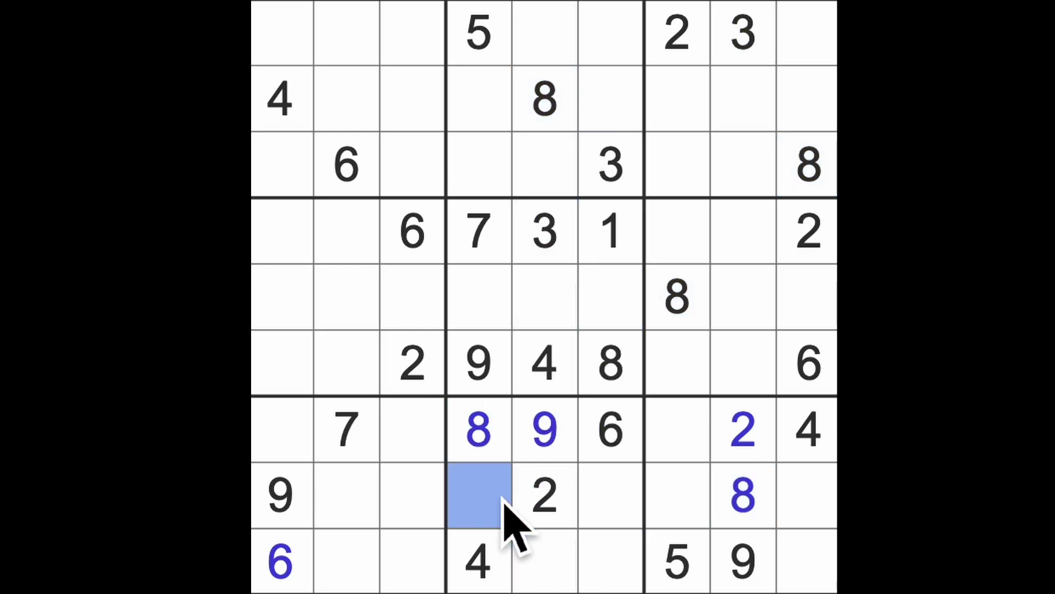
text(3)
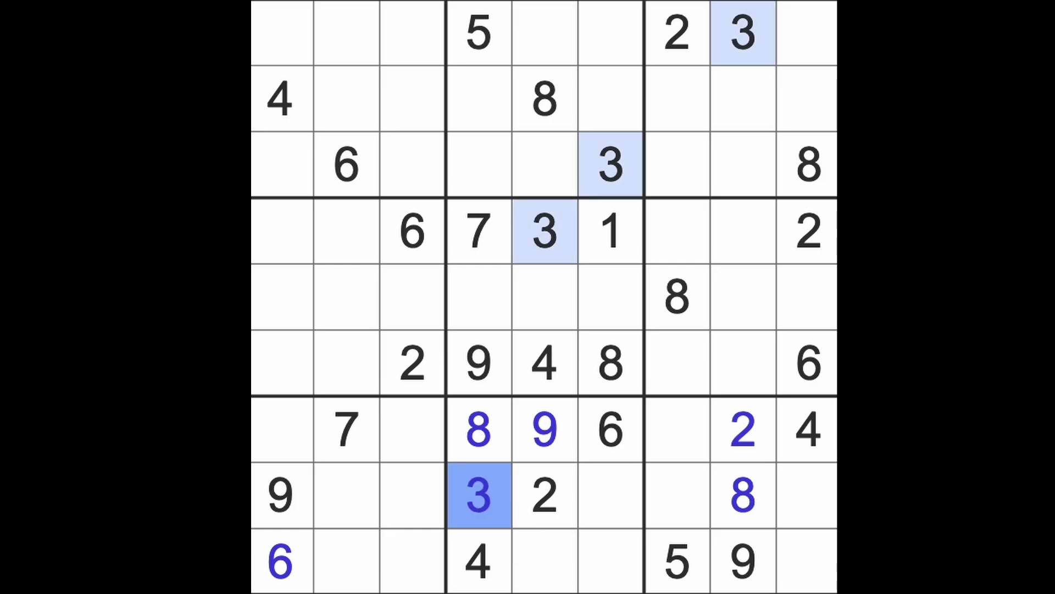
- Fill the bottom-middle box with 1 at r9c5, 5 at r8c6 and 7 at r9c6
drag(632, 247, 607, 577)
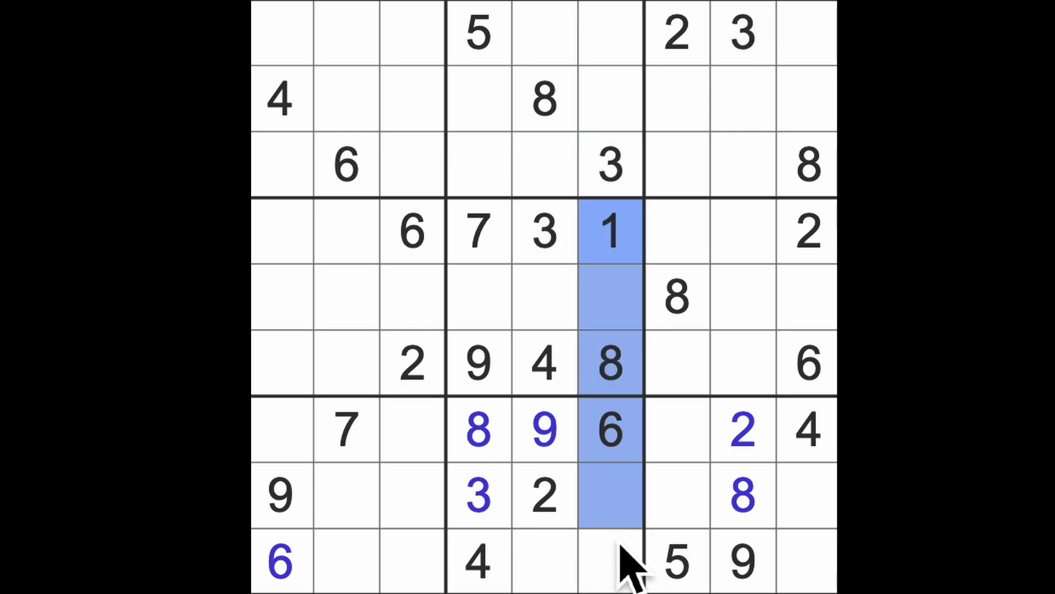
click(569, 569)
text(1)
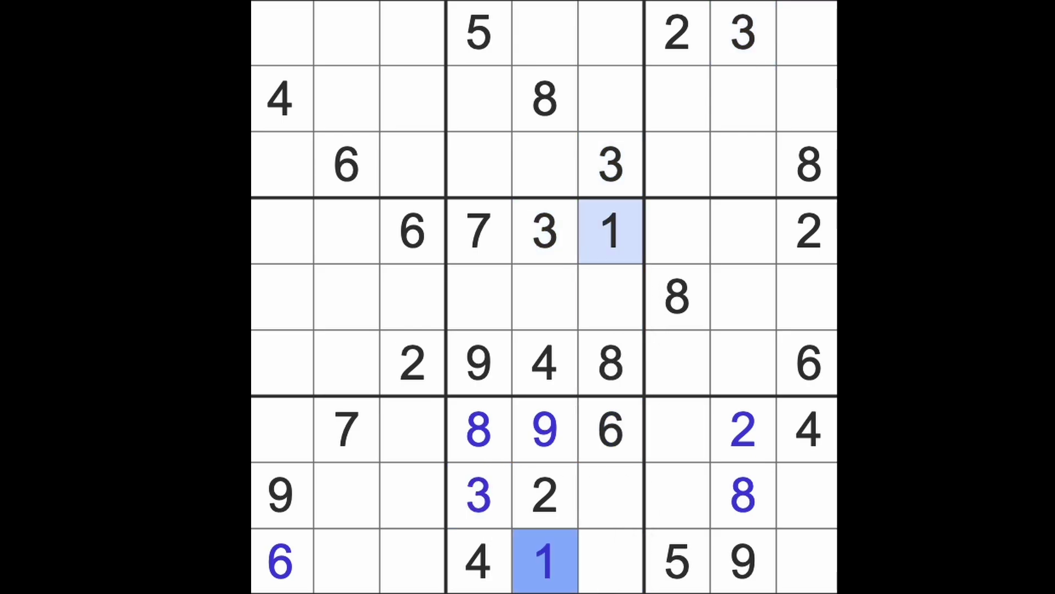
click(692, 573)
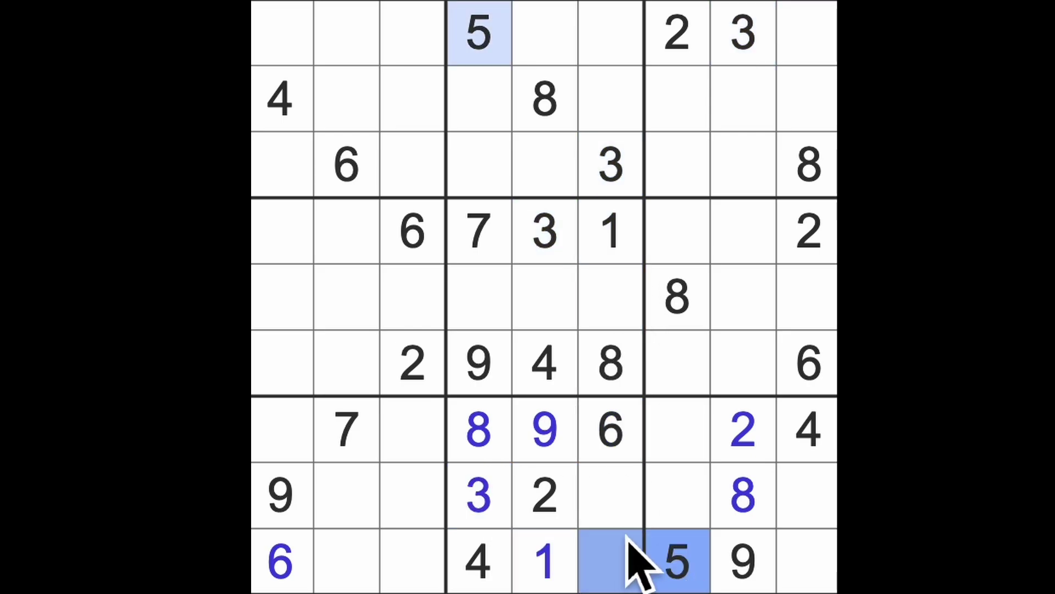
click(625, 521)
text(5)
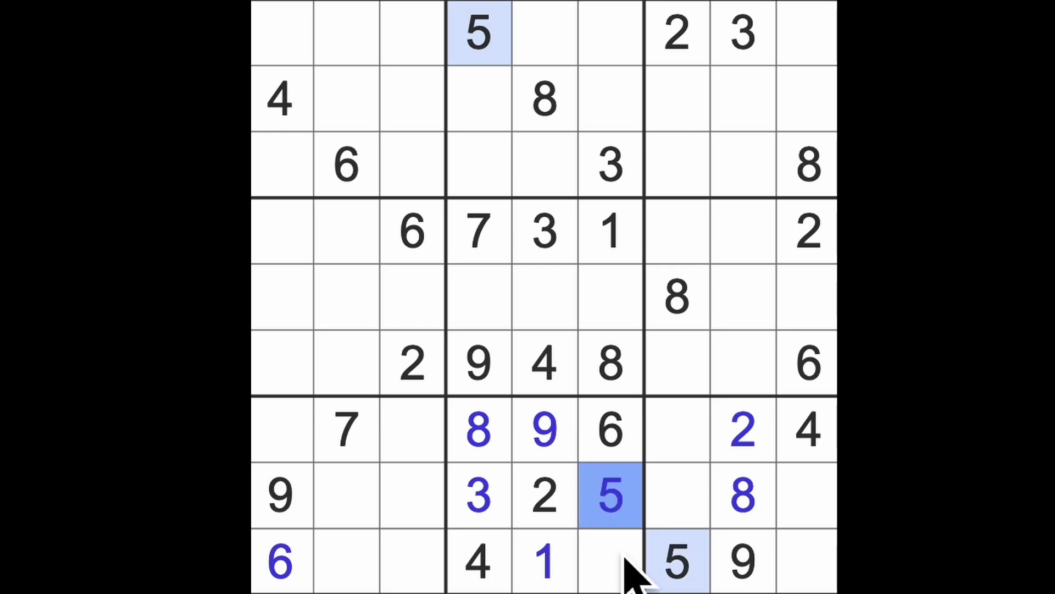
click(624, 558)
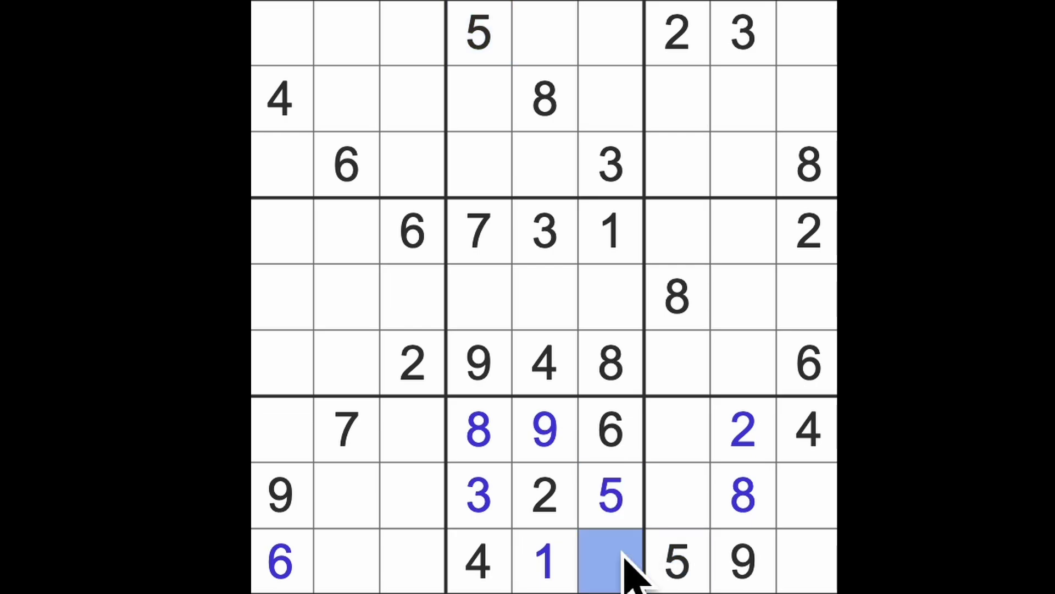
text(7)
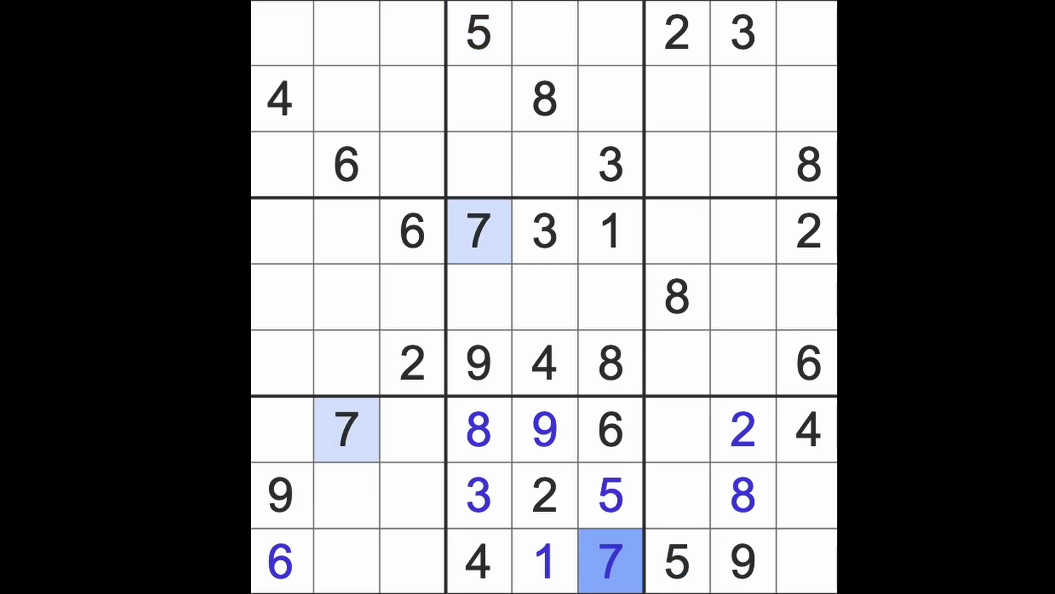
- Trace the 2s across rows 7–8 and place 2 at r9c2
click(750, 450)
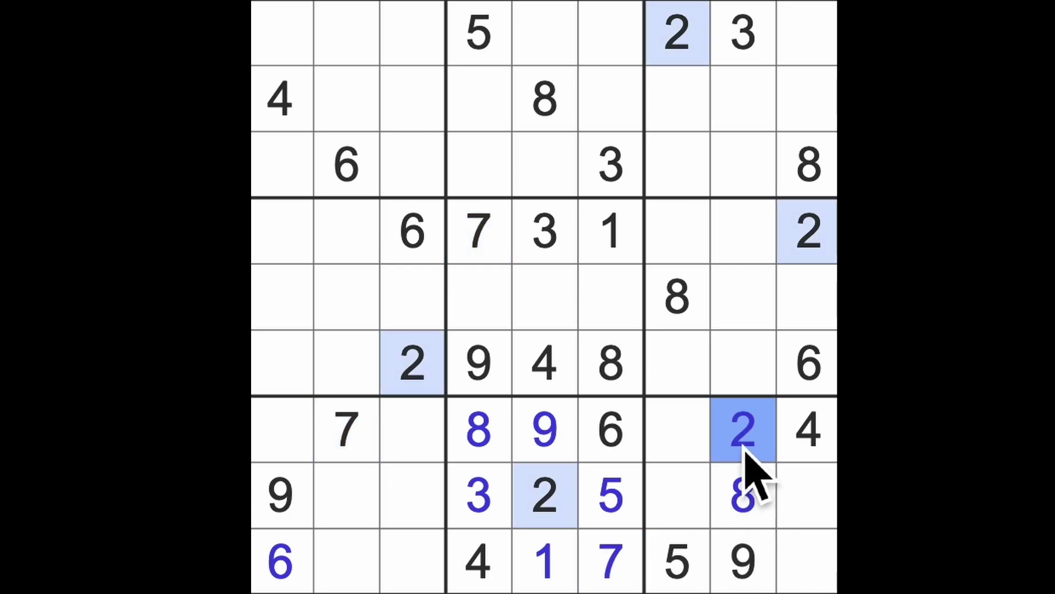
mouse_move(744, 450)
mouse_down()
mouse_move(276, 424)
mouse_move(514, 499)
mouse_up()
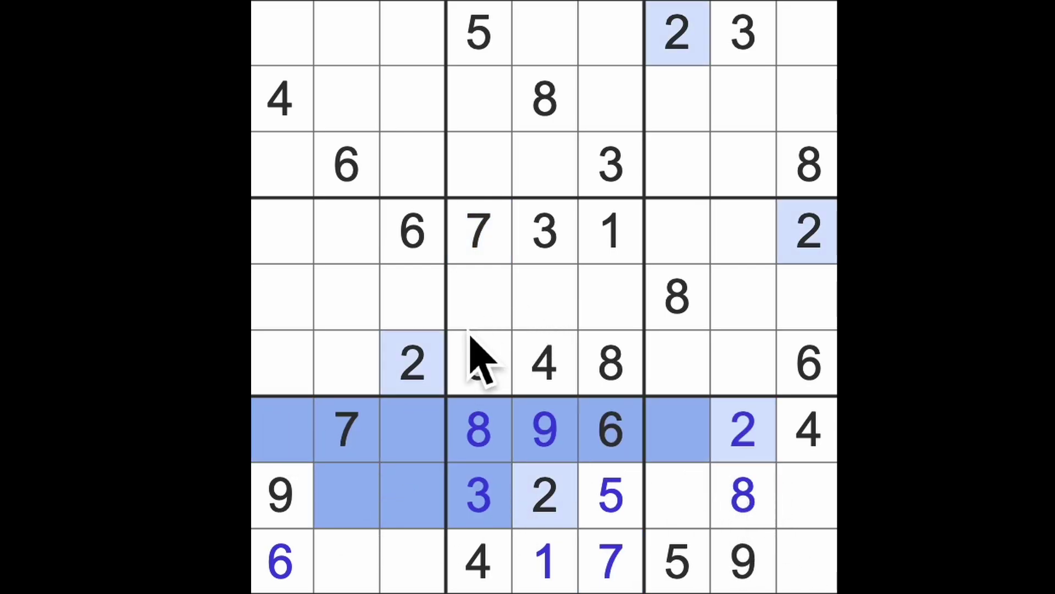
drag(471, 338, 388, 578)
click(370, 577)
text(2)
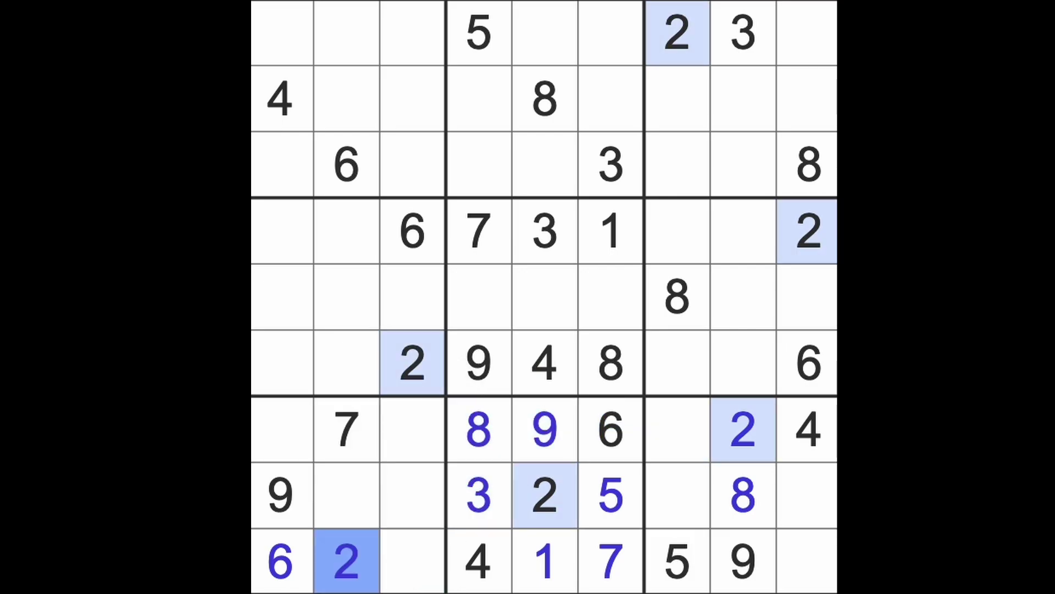
- Check columns 2–3 and row 1, then place 2 at r3c1
drag(346, 561, 363, 33)
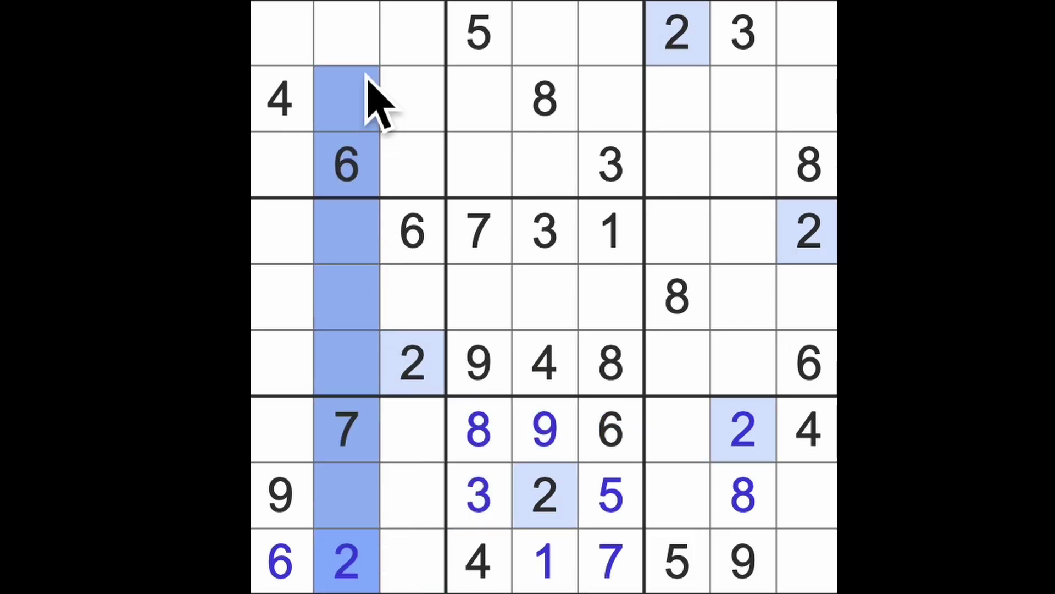
drag(424, 365, 413, 33)
drag(660, 58, 280, 37)
click(278, 190)
text(2)
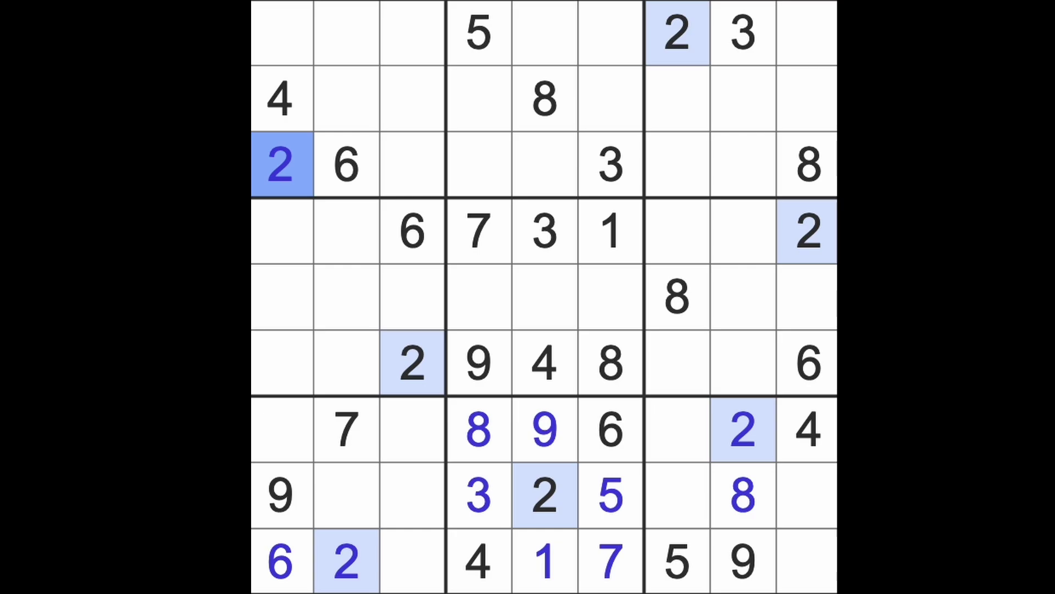
- Enter 8 at r9c3, 3 at r9c9, and 3 at r6c7
drag(747, 495, 271, 471)
click(438, 577)
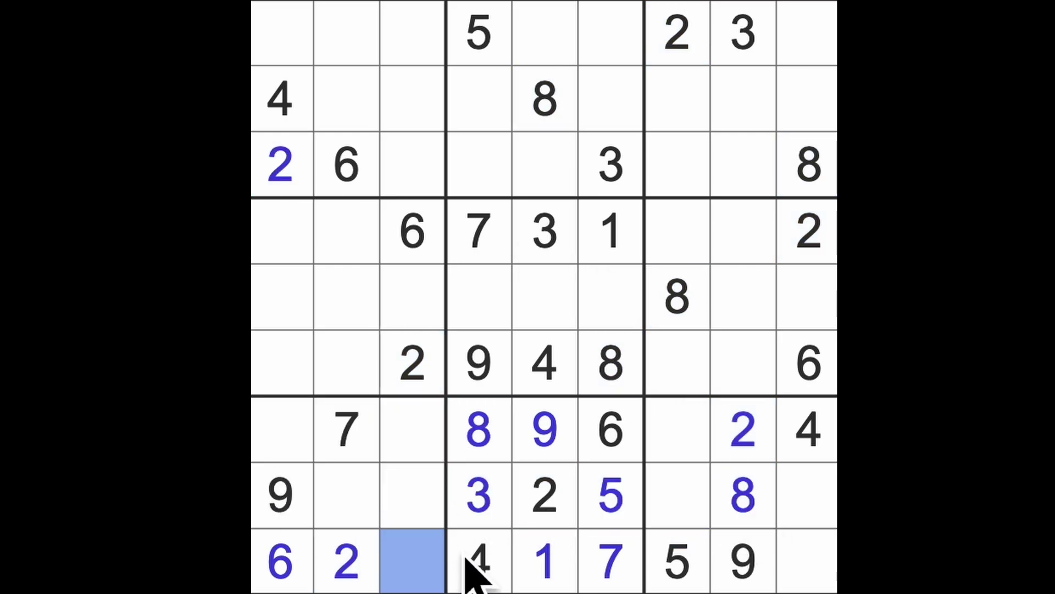
text(8)
click(796, 583)
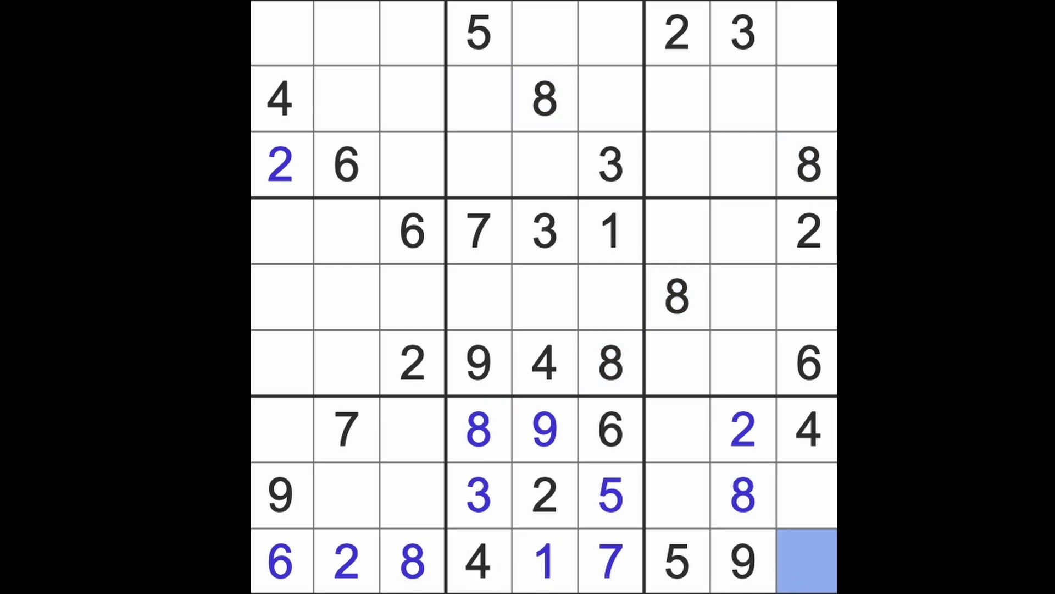
text(3)
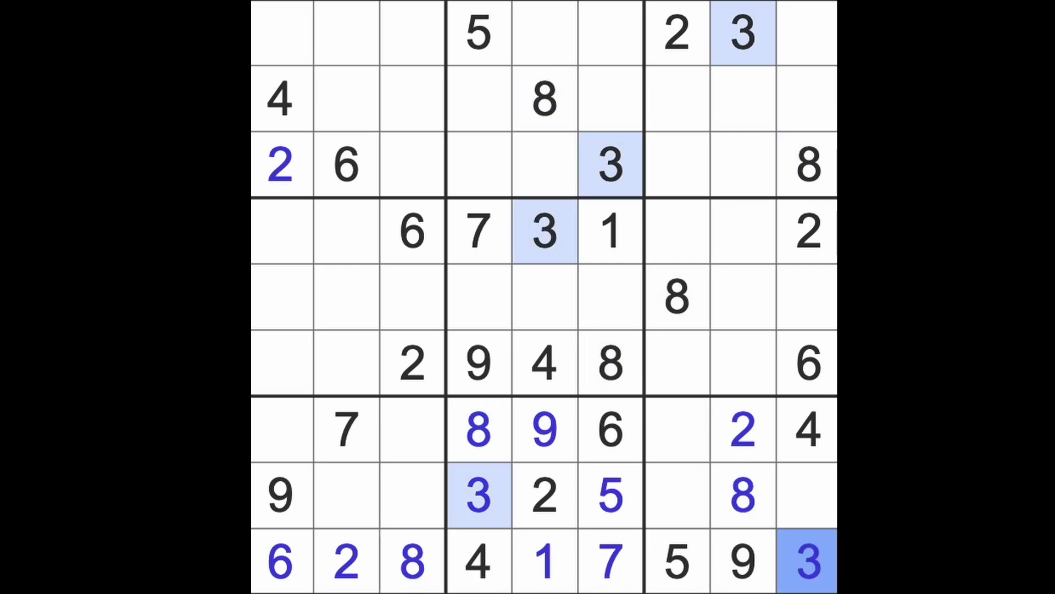
drag(808, 569, 809, 231)
drag(754, 59, 749, 436)
mouse_move(578, 263)
mouse_down()
mouse_move(677, 313)
mouse_move(690, 389)
mouse_up()
click(680, 376)
text(3)
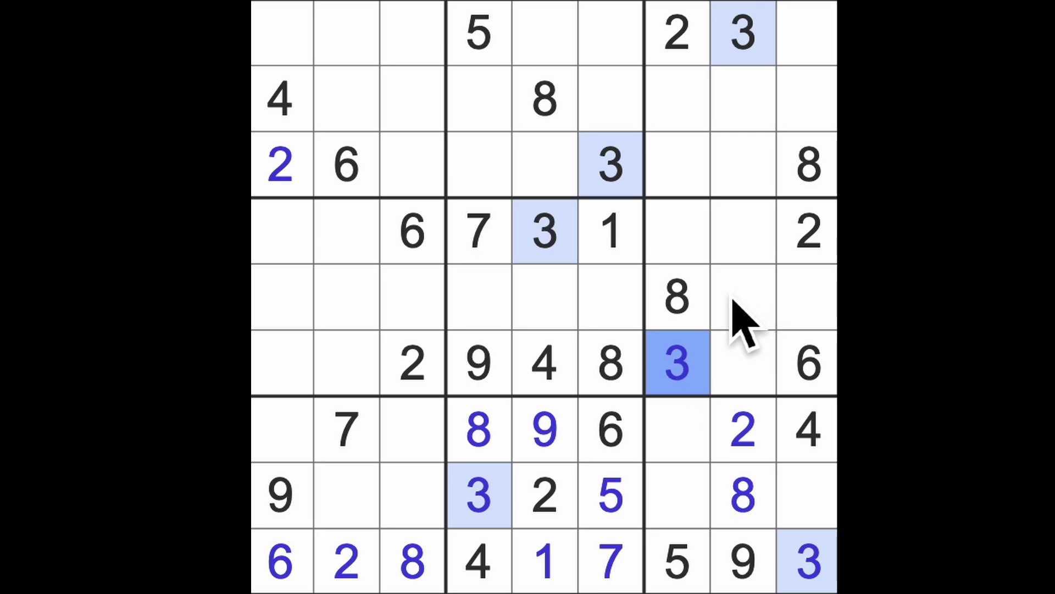
- Place 6s at r8c7, r2c8 and r1c5
drag(814, 365, 812, 505)
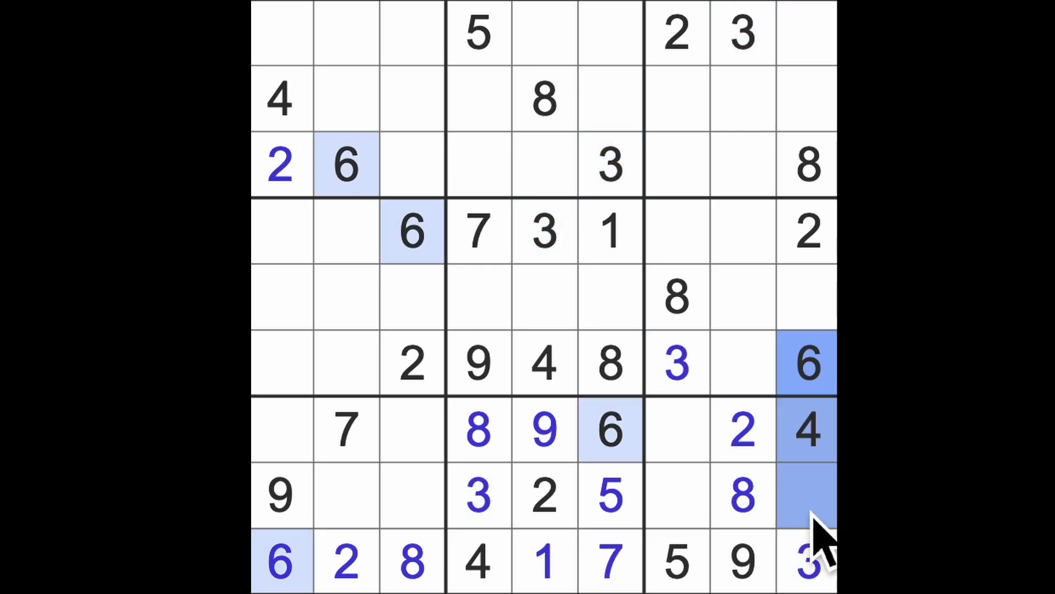
mouse_move(636, 447)
mouse_down()
mouse_move(721, 445)
mouse_move(825, 380)
mouse_move(695, 141)
mouse_up()
click(700, 505)
text(6)
drag(405, 183, 743, 166)
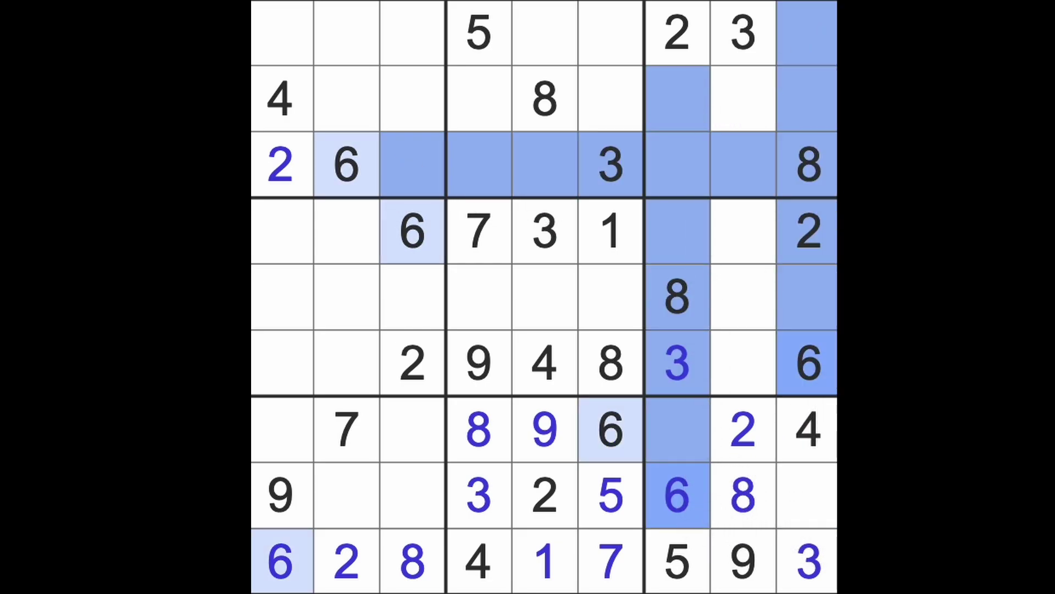
click(759, 112)
text(6)
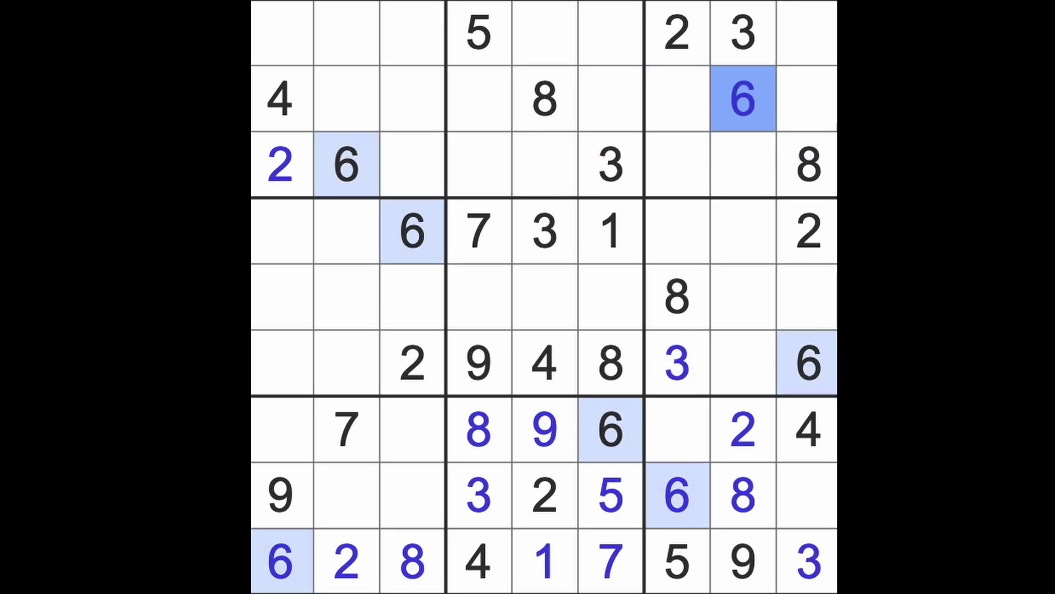
mouse_move(746, 123)
mouse_down()
mouse_move(620, 172)
mouse_move(624, 455)
mouse_move(657, 52)
mouse_move(627, 38)
mouse_up()
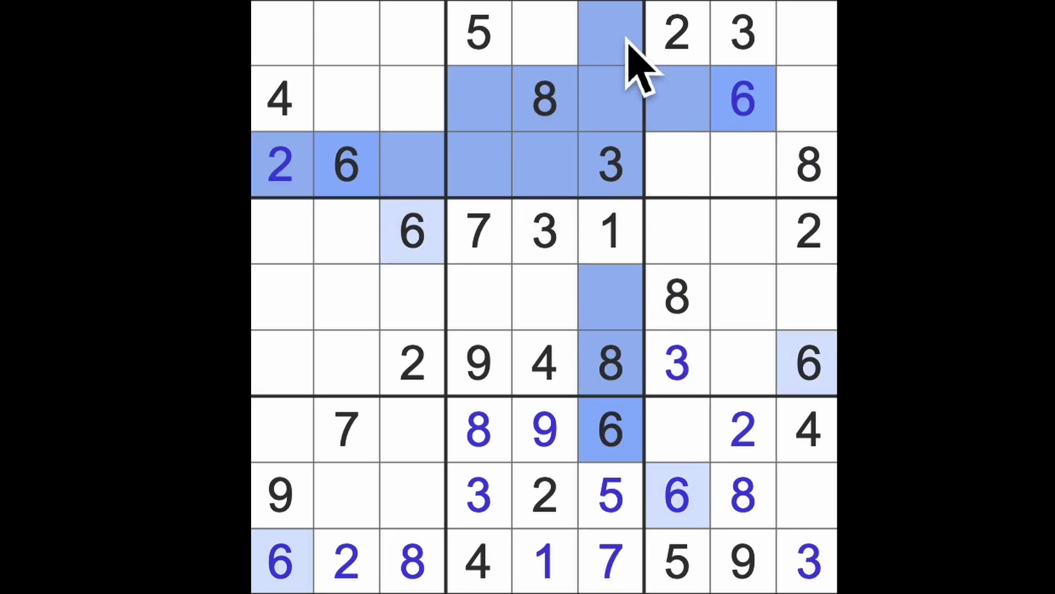
click(568, 44)
text(6)
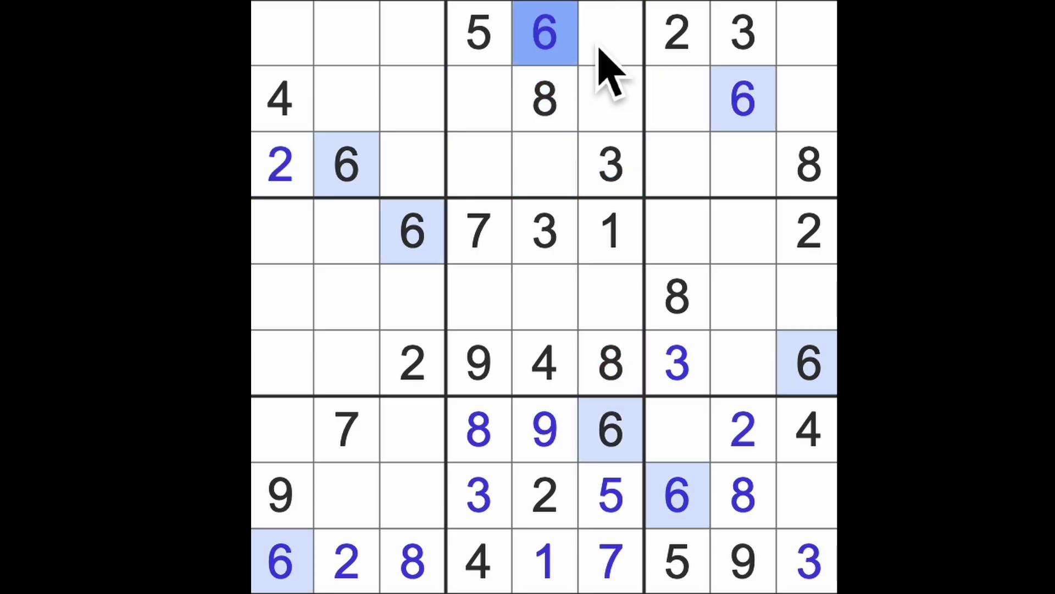
- Complete the centre-box entries: 6 at r5c4, 2 at r5c6, 5 at r5c5
mouse_move(571, 37)
mouse_down()
mouse_move(547, 389)
mouse_move(602, 448)
mouse_move(607, 331)
mouse_up()
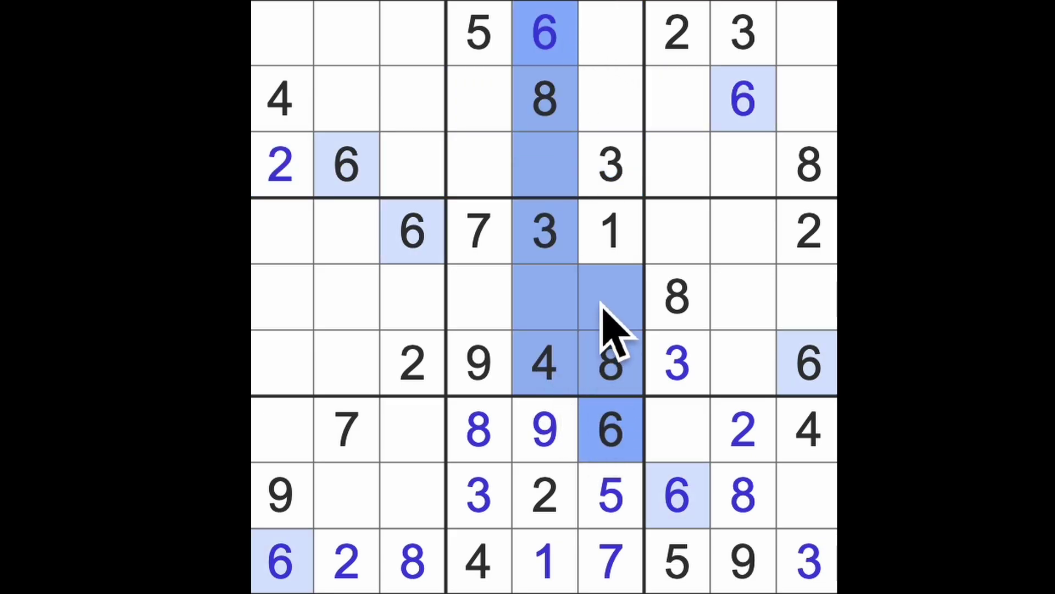
click(479, 312)
text(6)
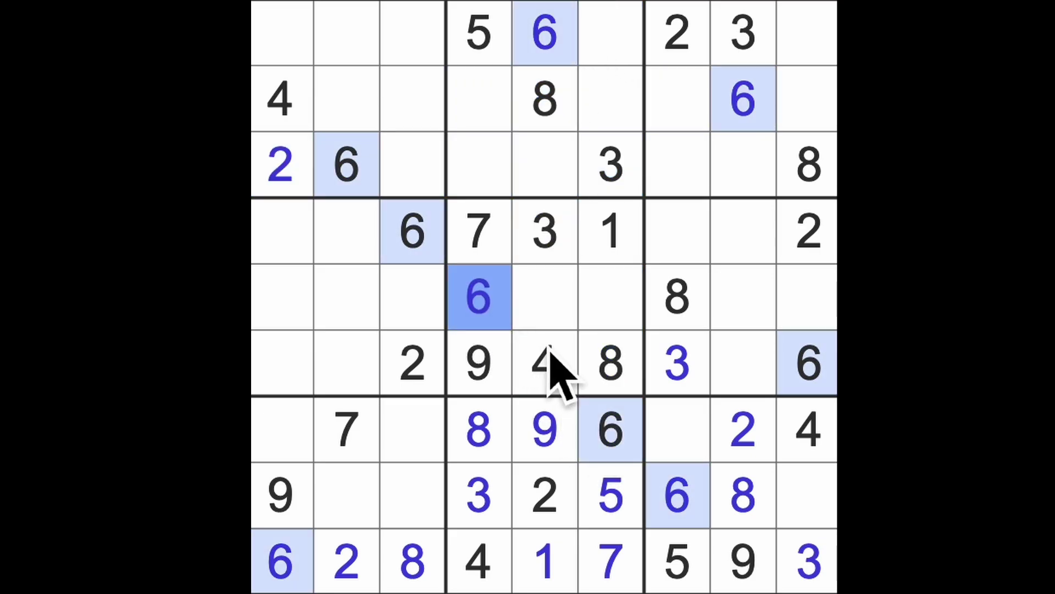
mouse_move(550, 495)
mouse_down()
mouse_move(566, 365)
mouse_move(589, 330)
mouse_up()
click(591, 312)
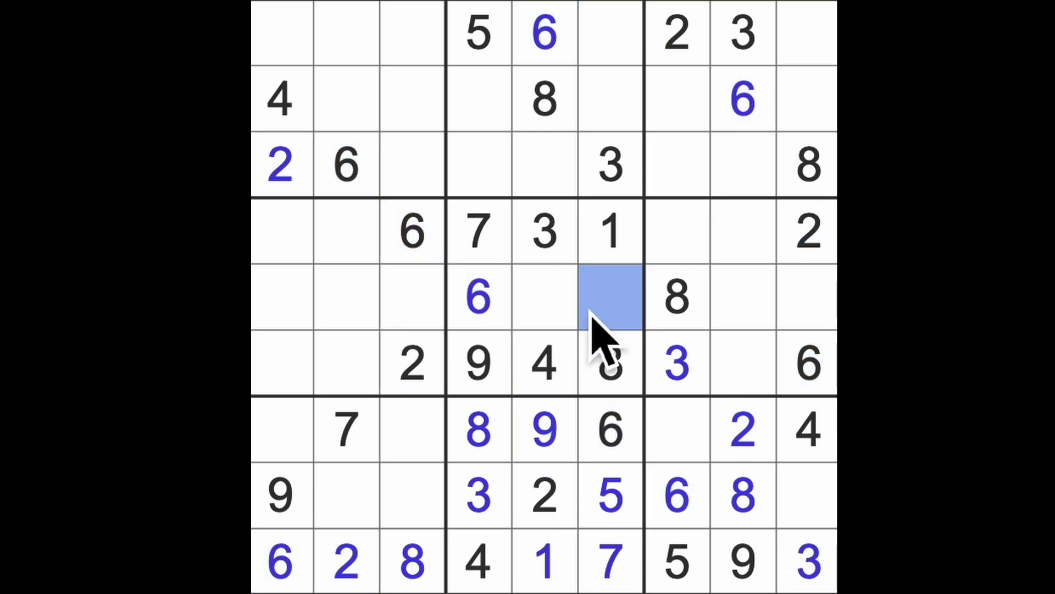
text(2)
click(541, 317)
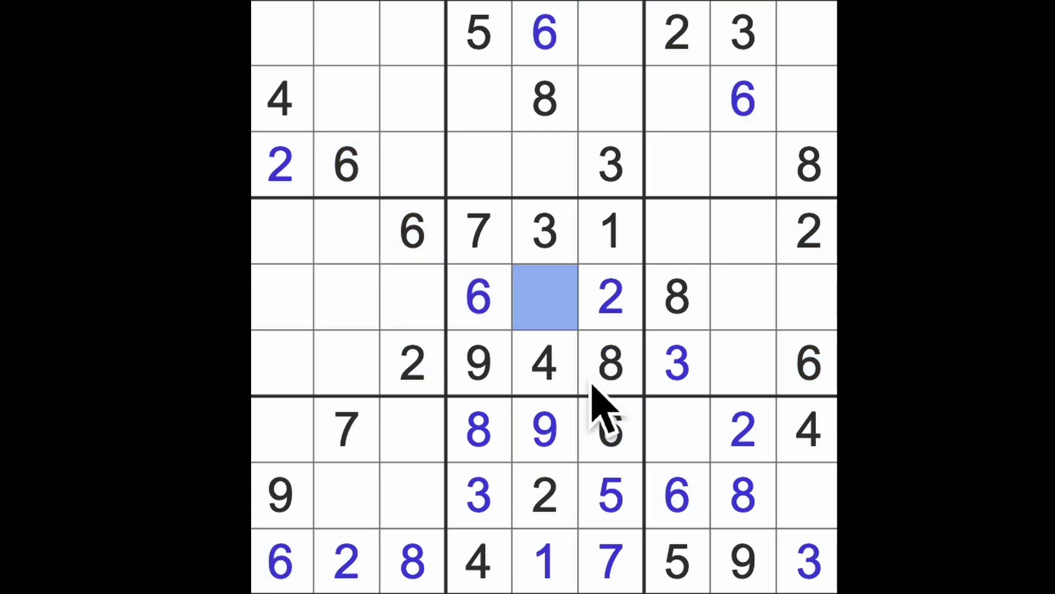
text(5)
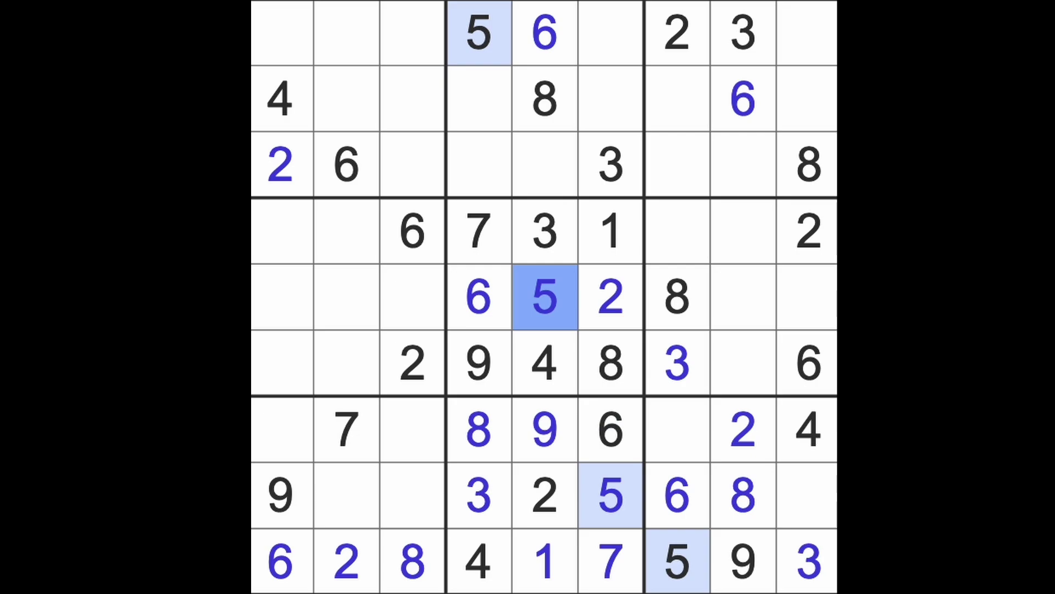
- Scan row 5 and column 7, then enter 5s at r2c9, r3c3 and r7c1
drag(549, 318, 813, 317)
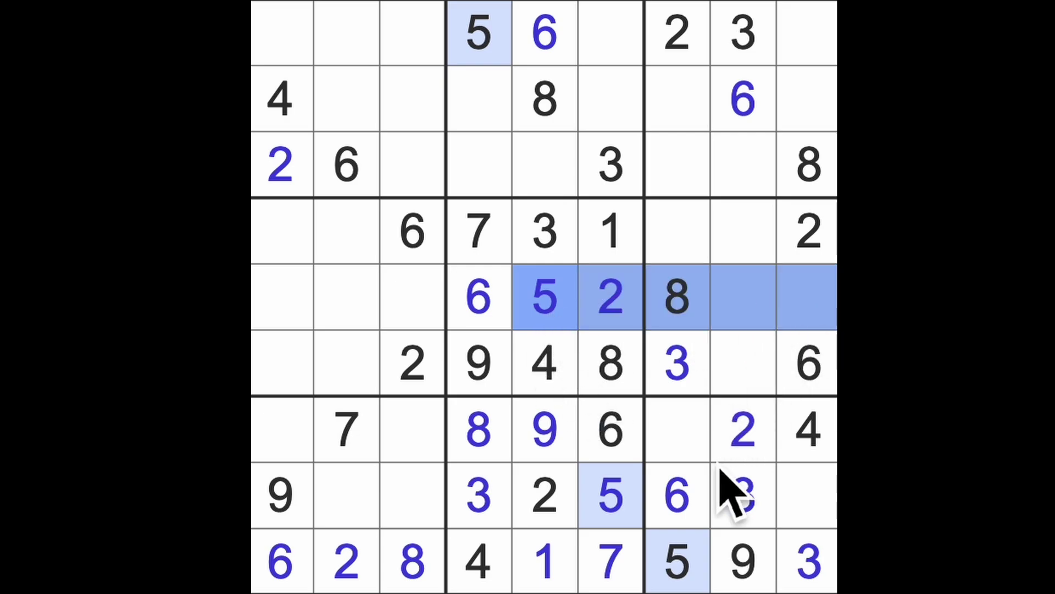
mouse_move(701, 540)
mouse_down()
mouse_move(771, 330)
mouse_move(760, 232)
mouse_move(814, 99)
mouse_move(391, 106)
mouse_move(391, 133)
mouse_move(479, 83)
mouse_move(294, 71)
mouse_up()
click(814, 99)
text(5)
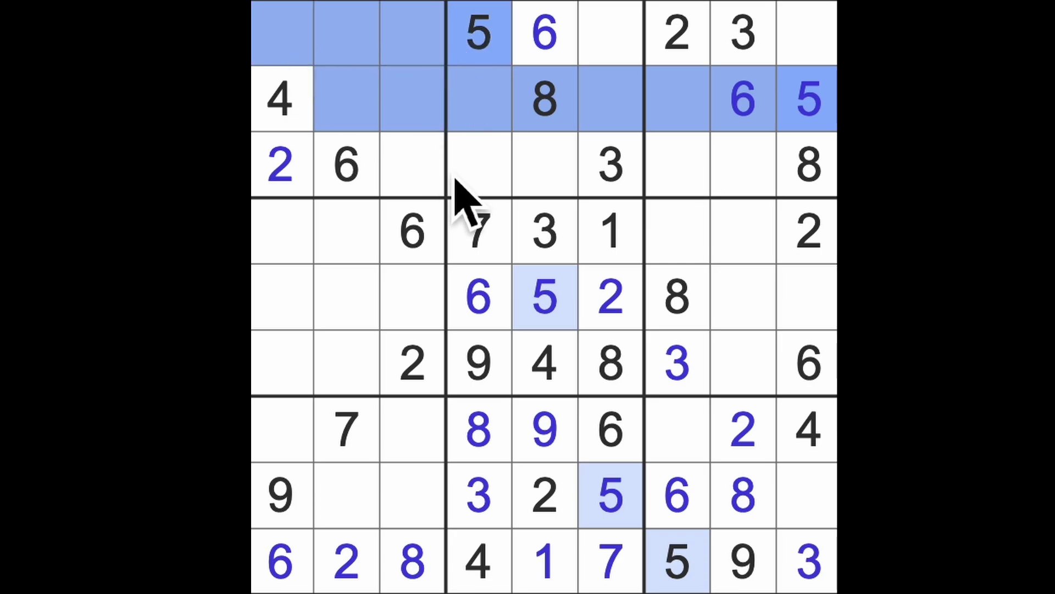
click(440, 169)
text(5)
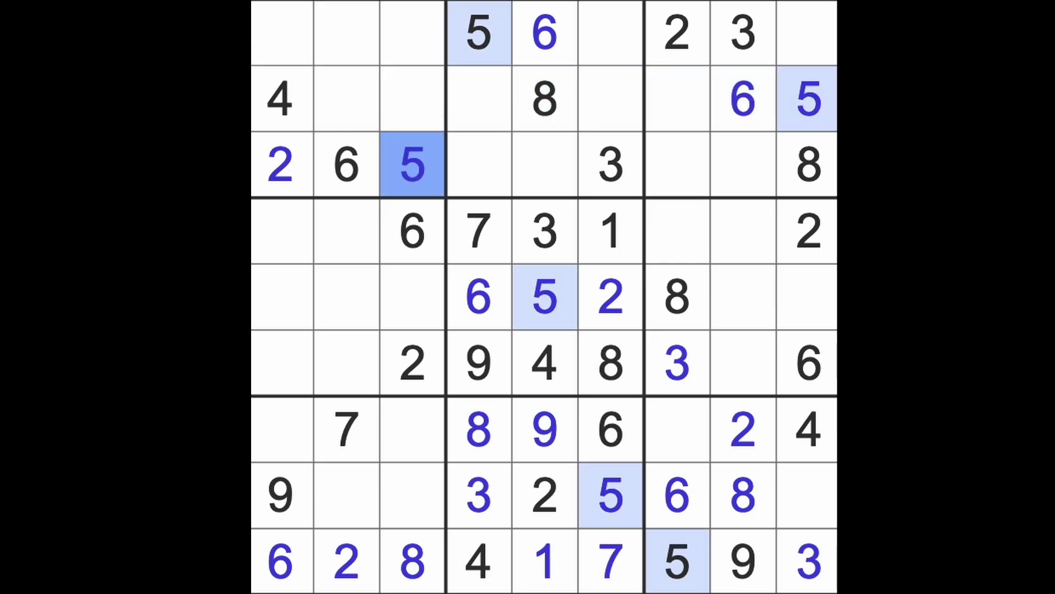
mouse_move(436, 184)
mouse_down()
mouse_move(460, 547)
mouse_move(605, 528)
mouse_move(256, 495)
mouse_up()
click(268, 450)
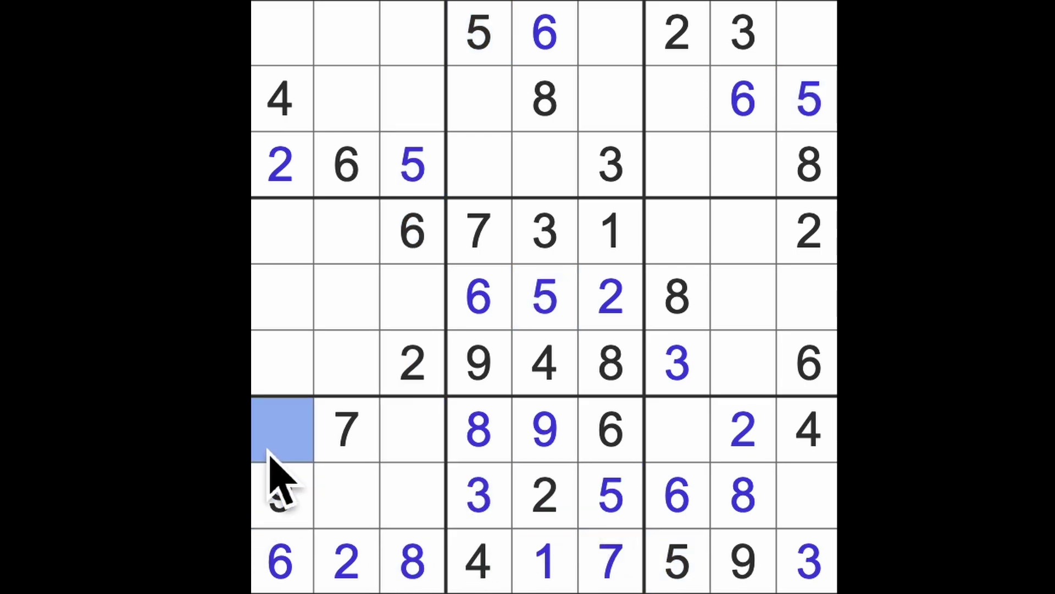
text(5)
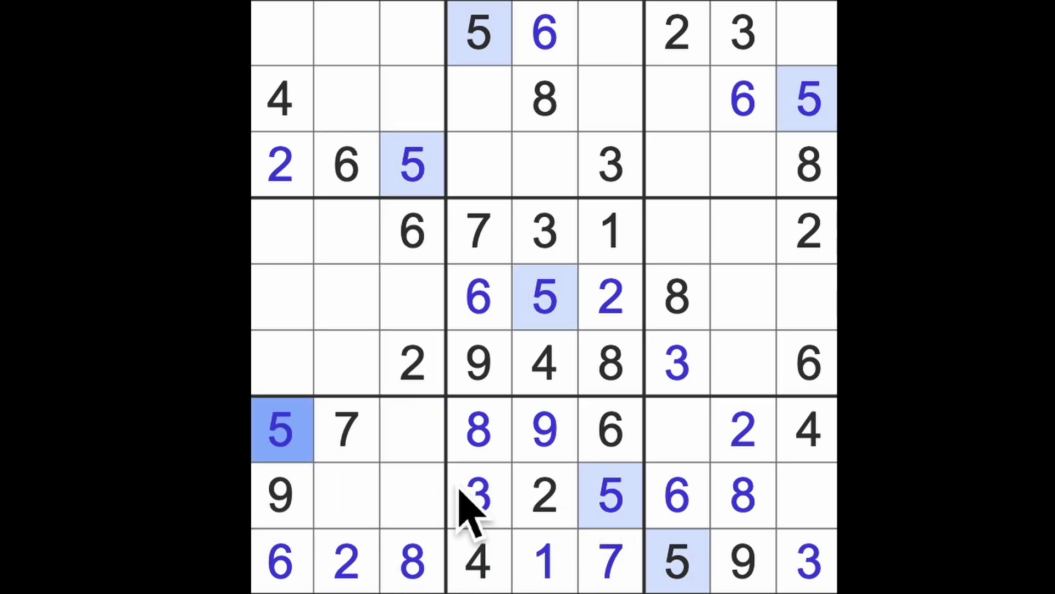
- Enter 3 at r7c3, 1 at r7c7 and 7 at r8c9
drag(491, 523, 346, 541)
click(436, 437)
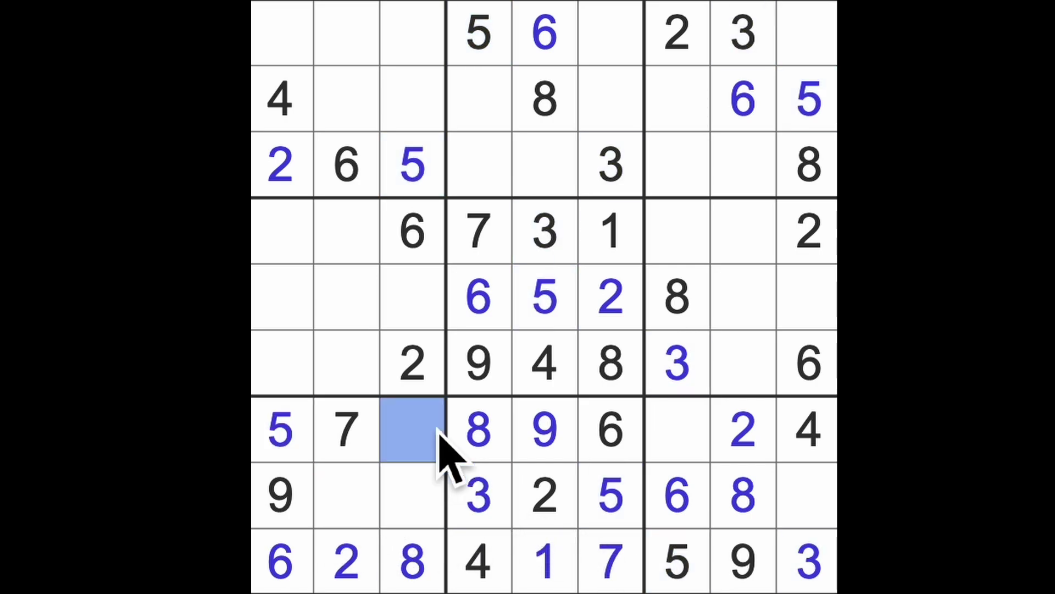
text(3)
click(680, 437)
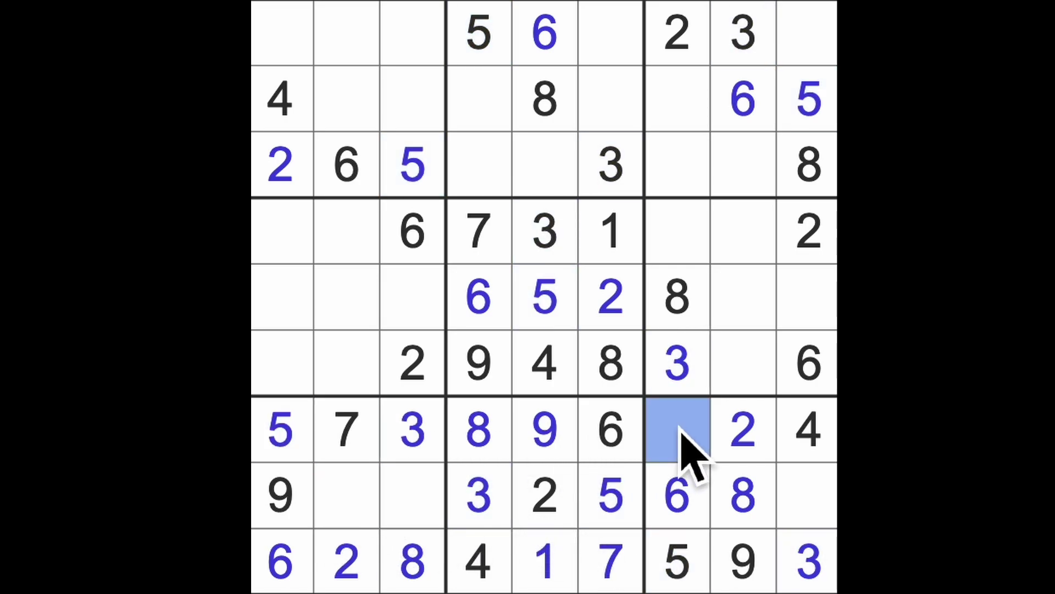
text(1)
click(812, 499)
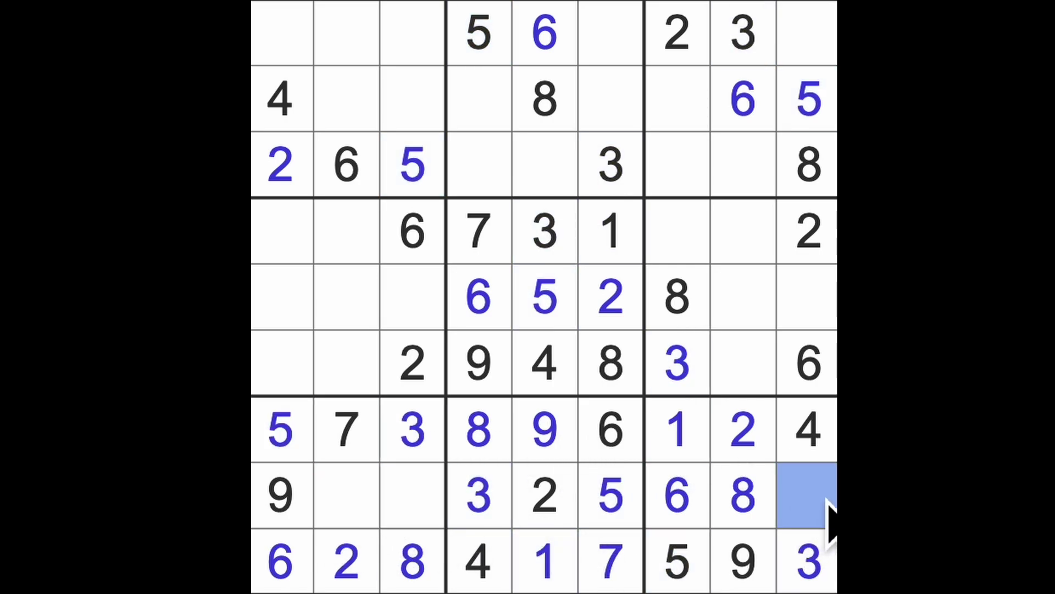
text(7)
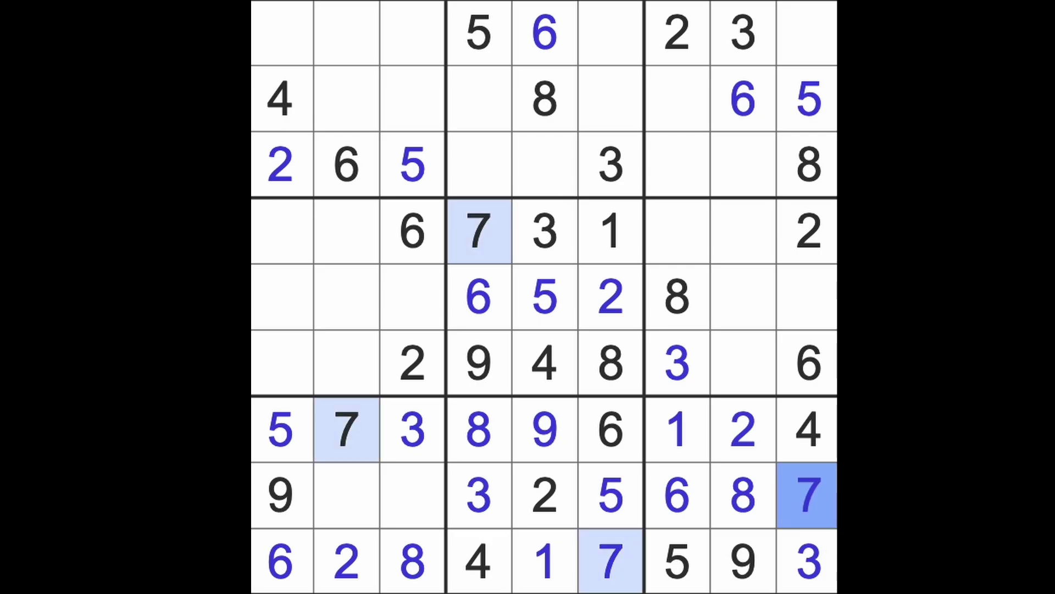
- Scan columns 4 and 6, then place 7 at r3c5
drag(477, 239, 487, 103)
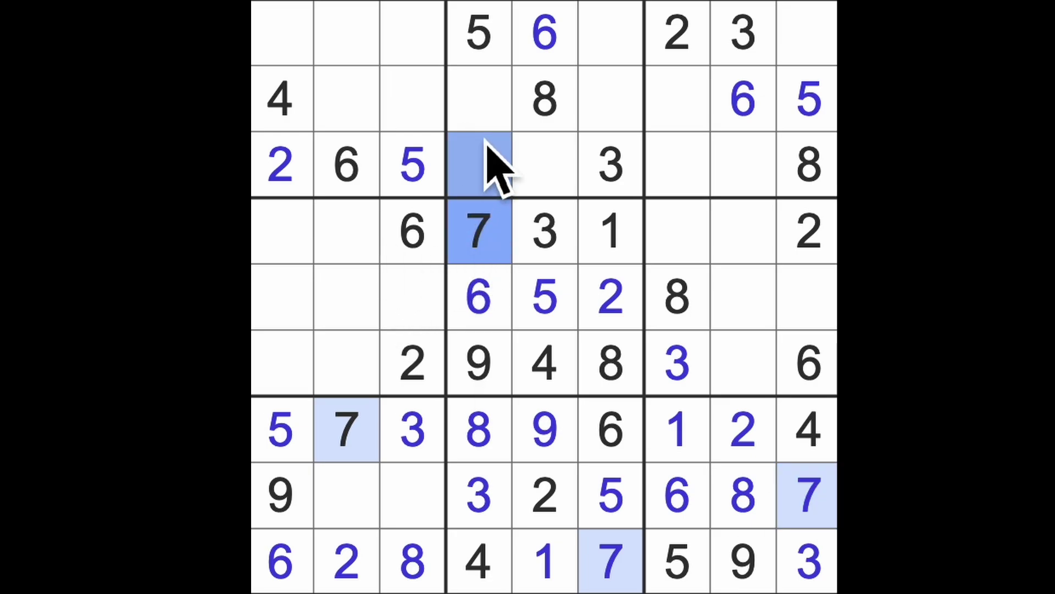
drag(631, 573, 611, 74)
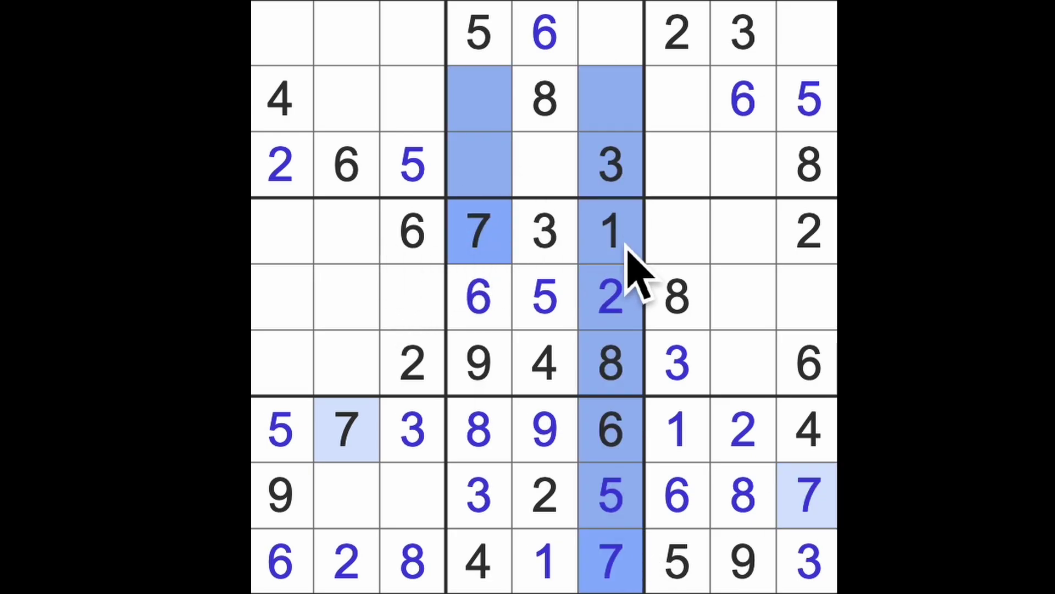
click(565, 177)
text(7)
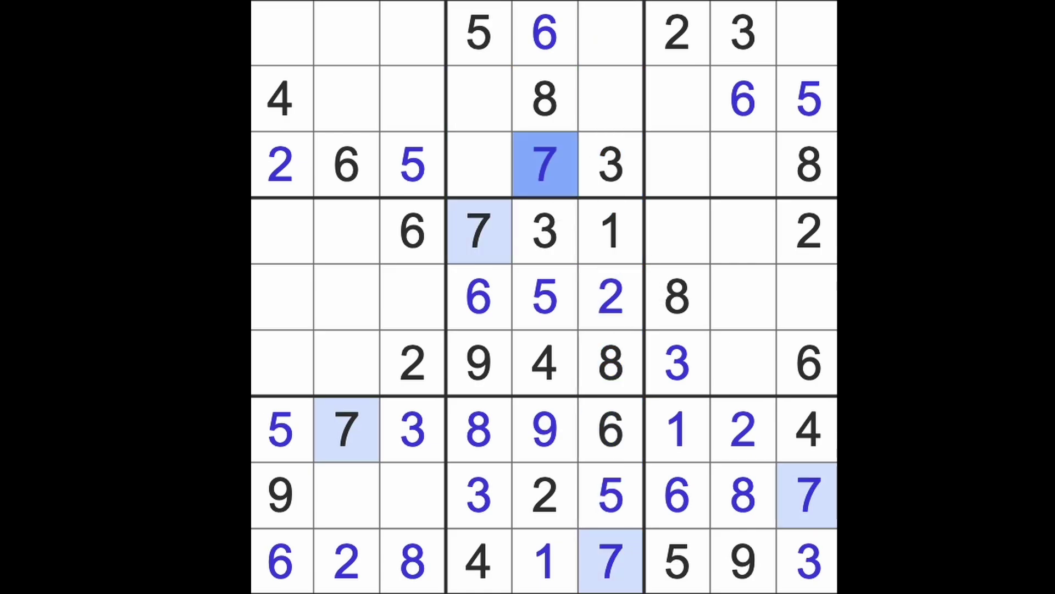
- Place 2 at r2c4 and 1 at r3c4 after checking row 3 and column 6
drag(676, 46, 549, 49)
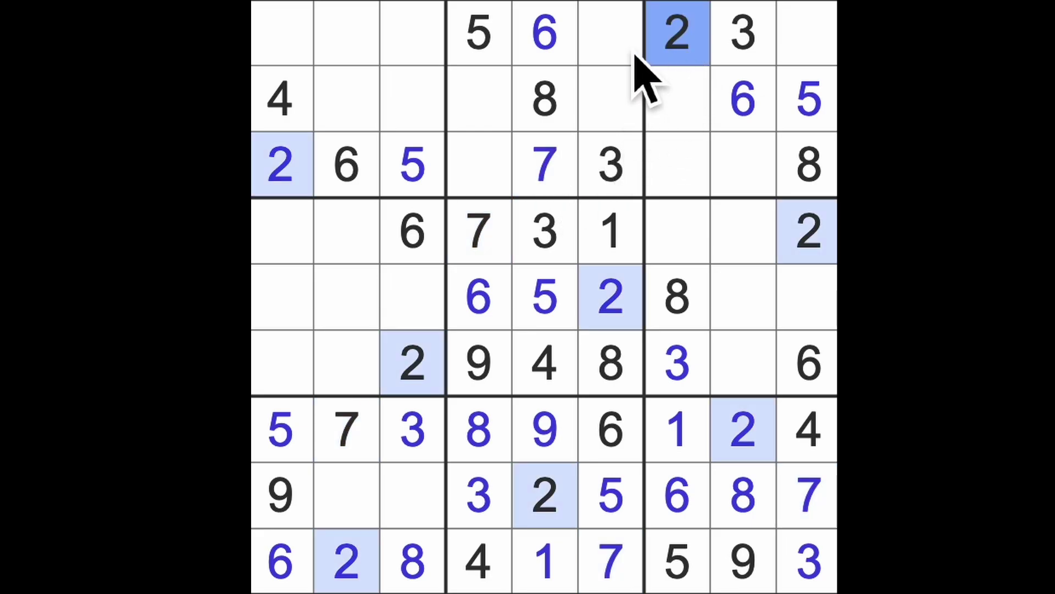
drag(313, 173, 577, 137)
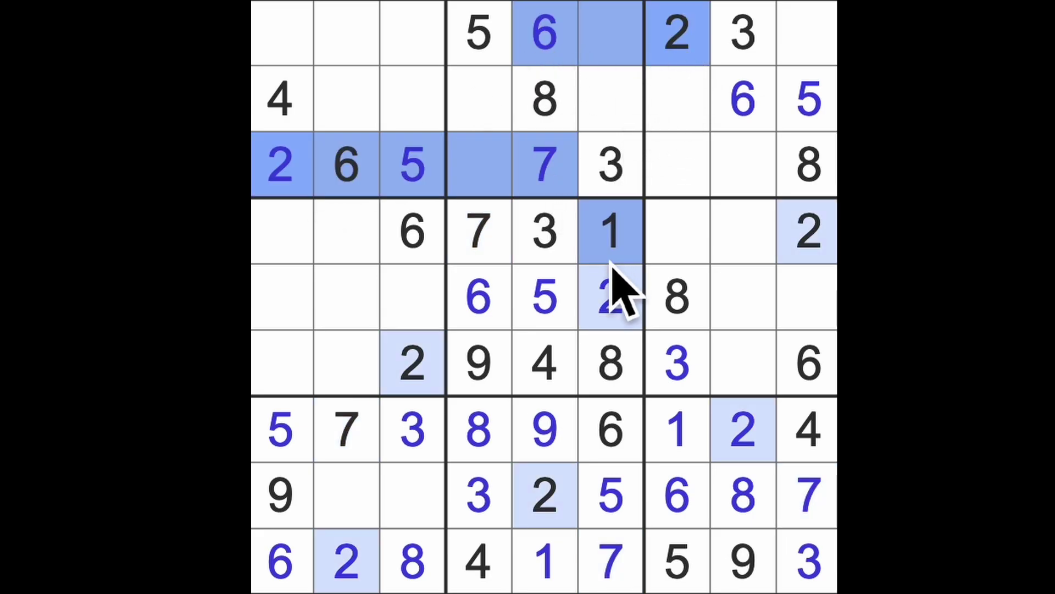
click(505, 124)
text(2)
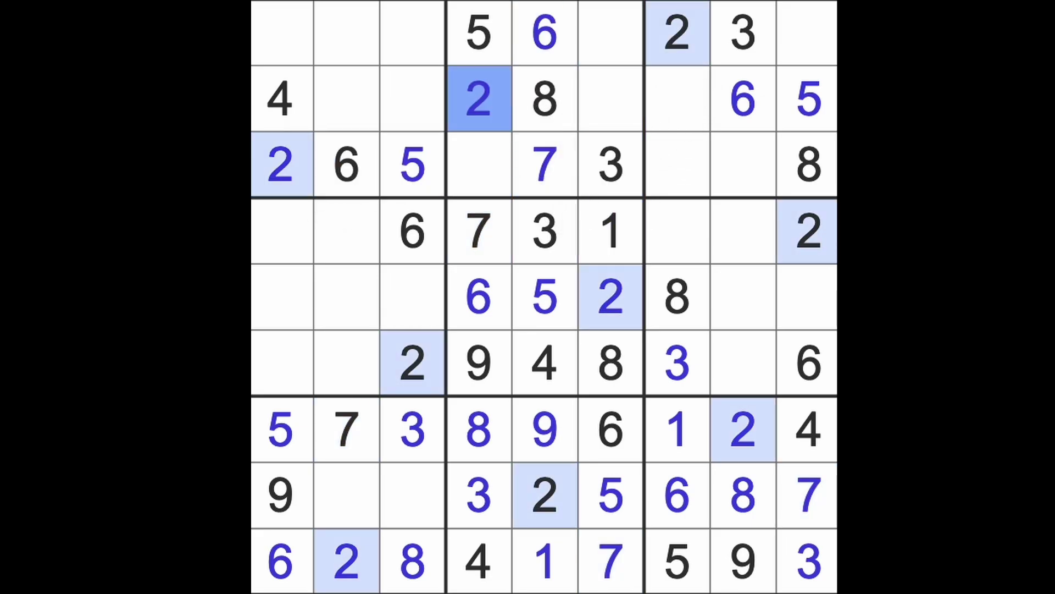
drag(601, 224, 624, 94)
click(497, 185)
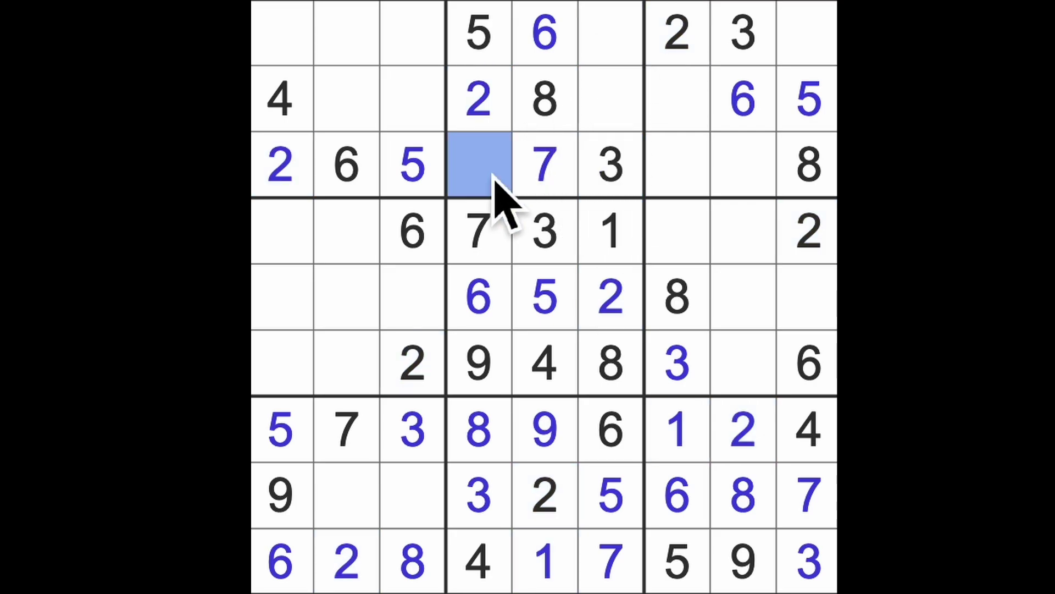
text(1)
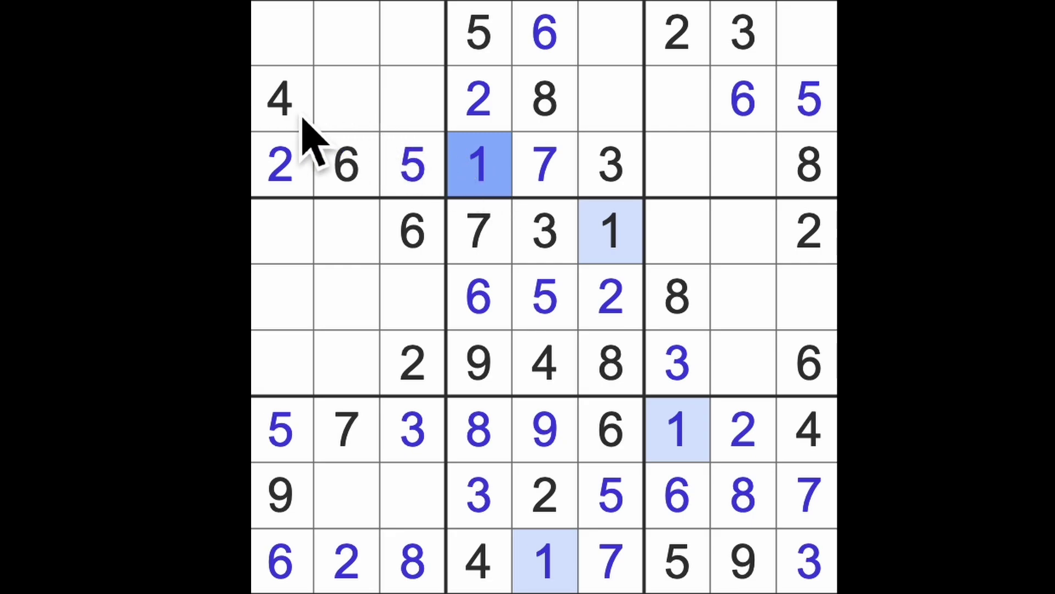
- Enter 4 and 9 at r1c6 and r2c6, then fill r3c7 and r3c8
mouse_move(305, 124)
mouse_down()
mouse_move(572, 129)
mouse_move(624, 83)
mouse_up()
click(624, 63)
text(4)
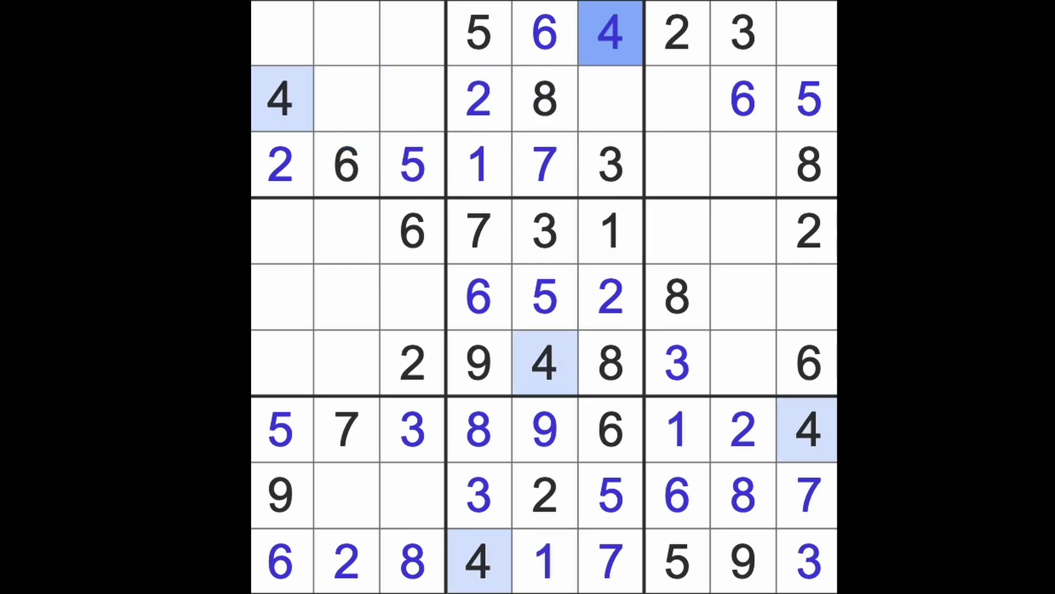
click(625, 126)
text(9)
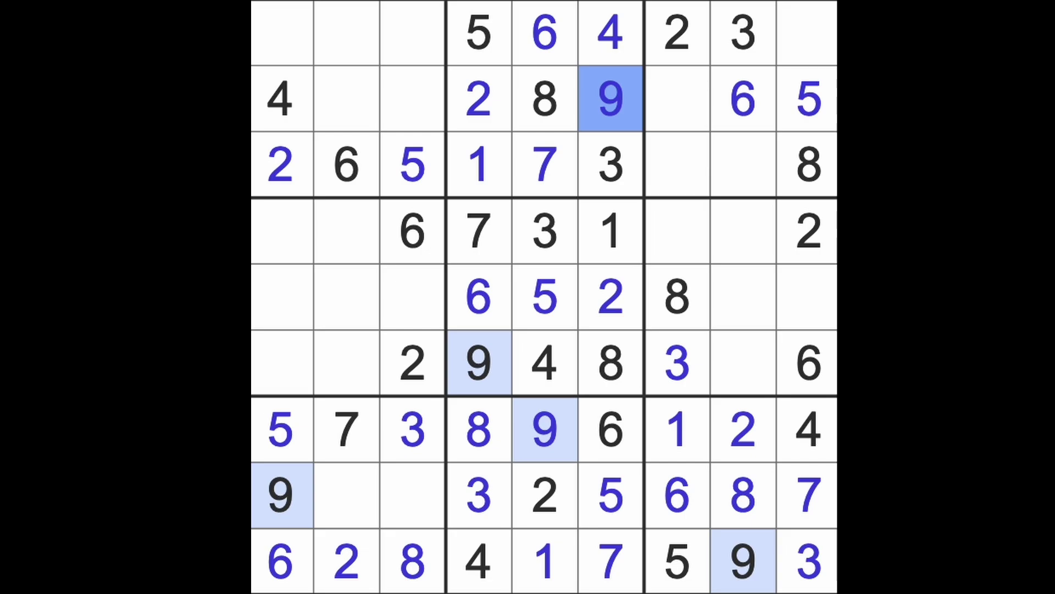
drag(629, 128, 708, 124)
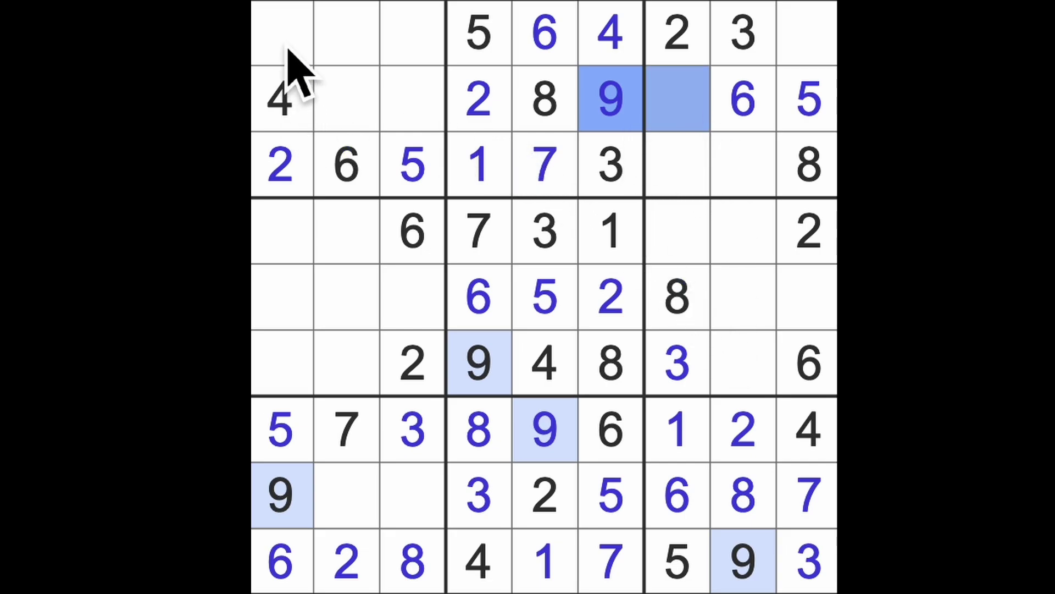
drag(293, 63, 825, 33)
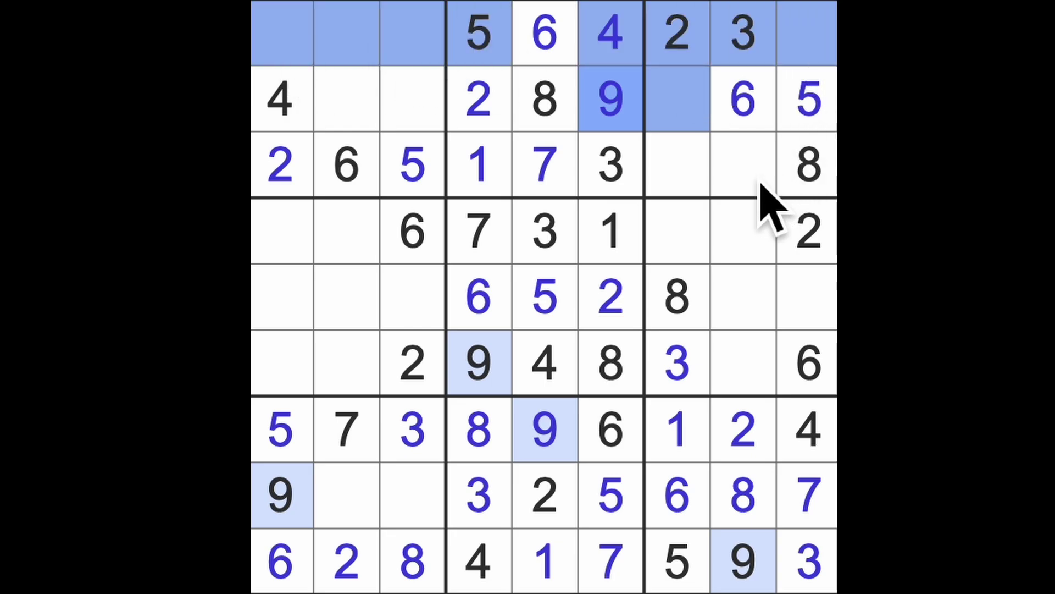
drag(742, 561, 755, 174)
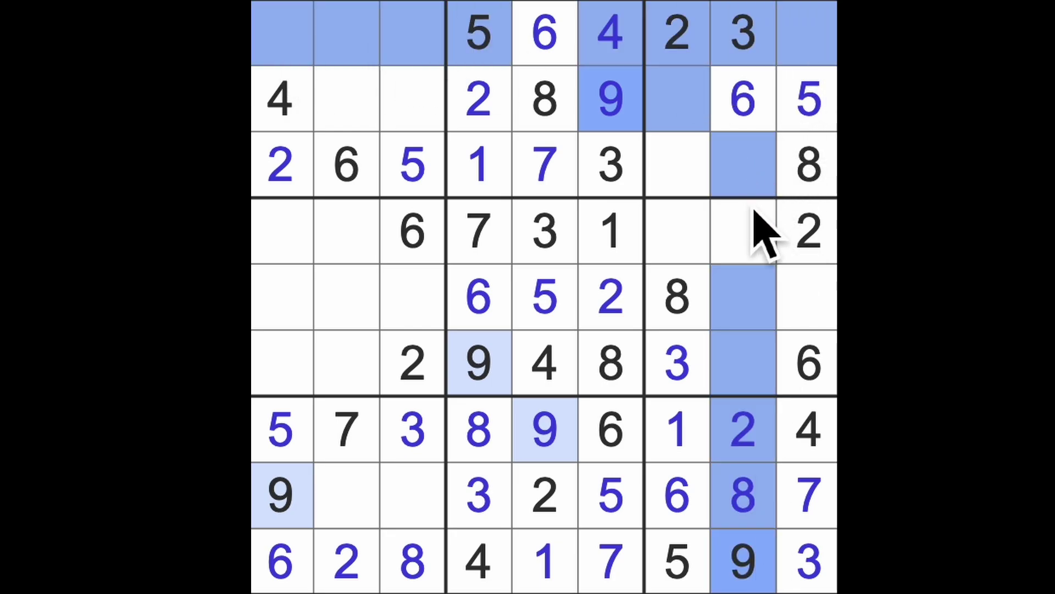
click(706, 187)
text(9)
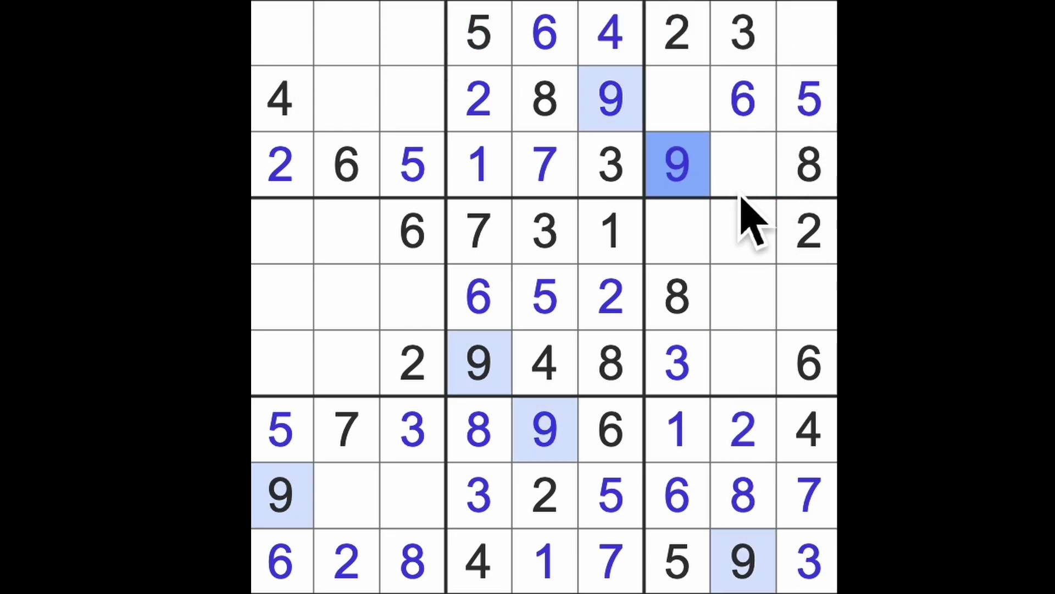
click(747, 183)
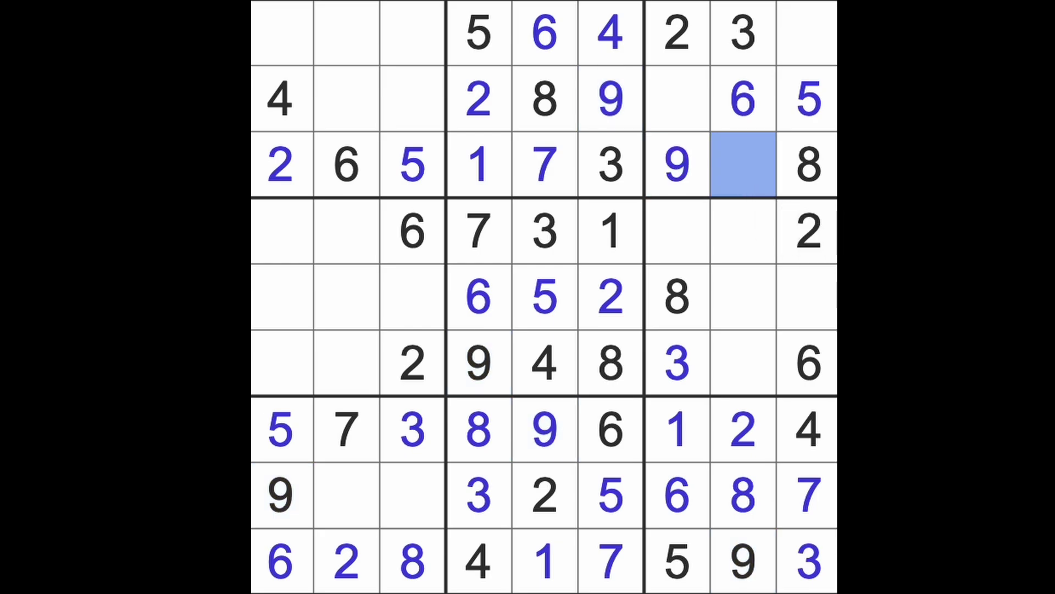
text(4)
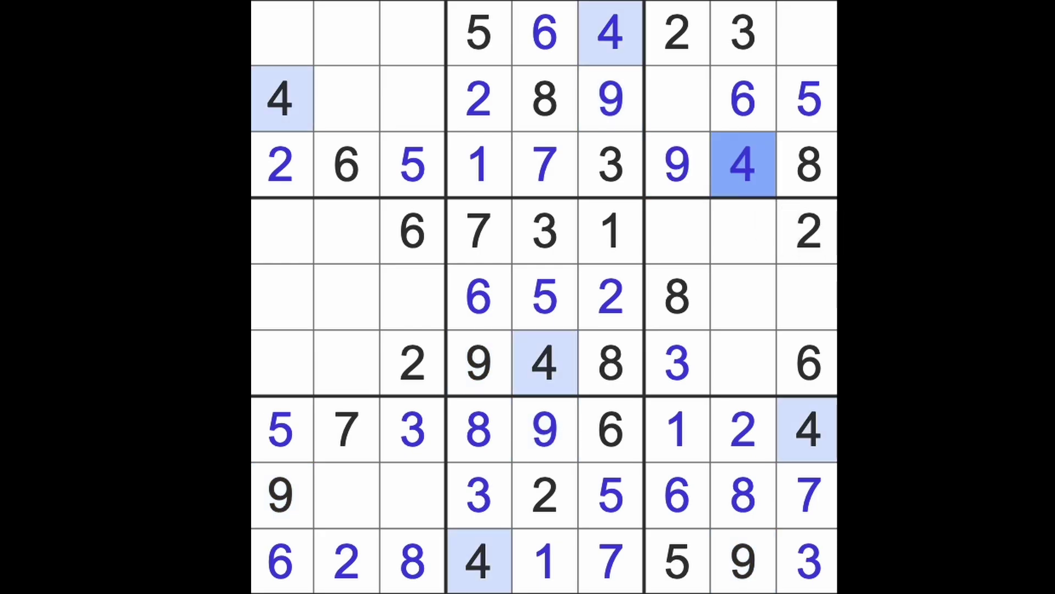
- Place 4 at r4c7 and finish the top-right box at r2c7 and r1c9
drag(758, 200, 804, 317)
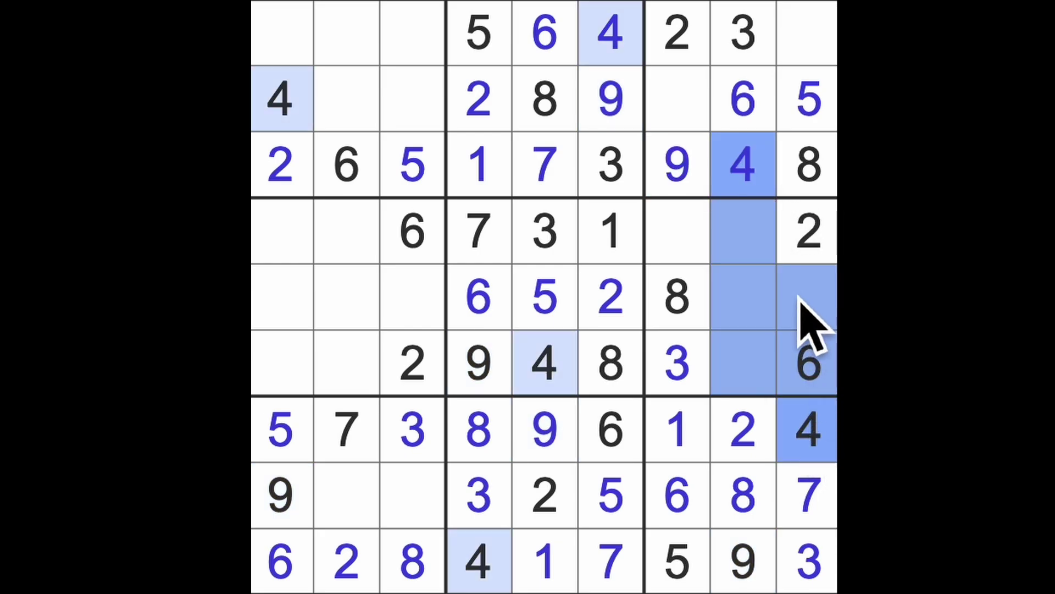
click(692, 244)
text(4)
click(700, 119)
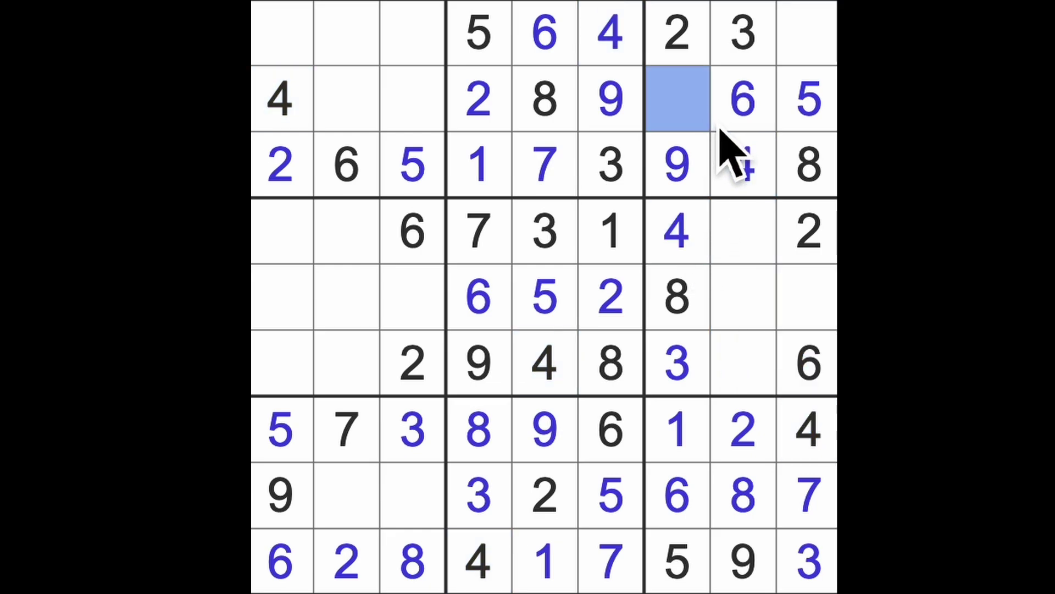
text(7)
click(797, 52)
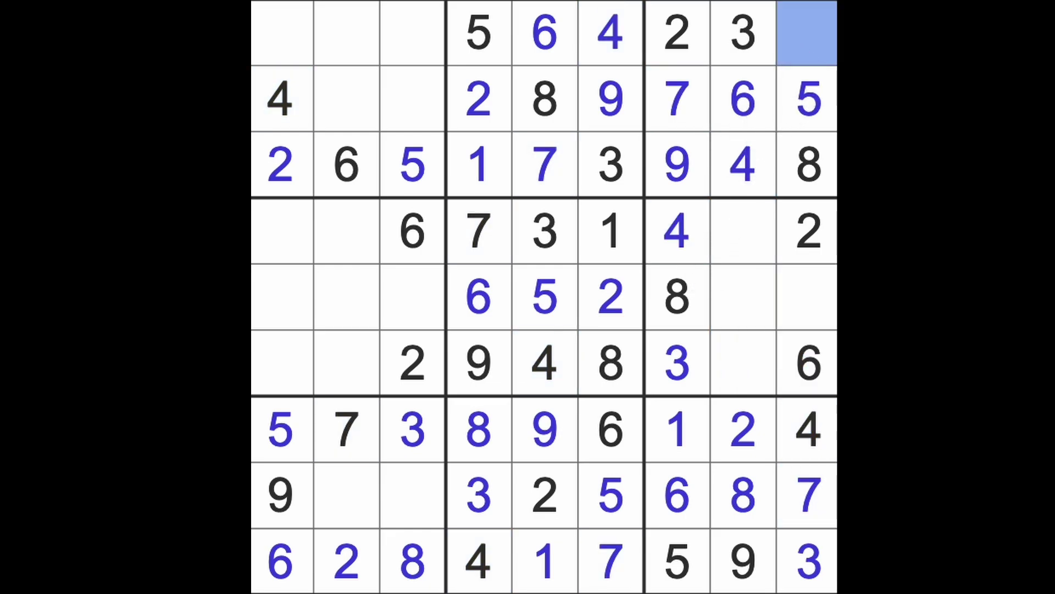
text(1)
- Place the three 9s at r5c9, r4c2 and r1c3
click(827, 312)
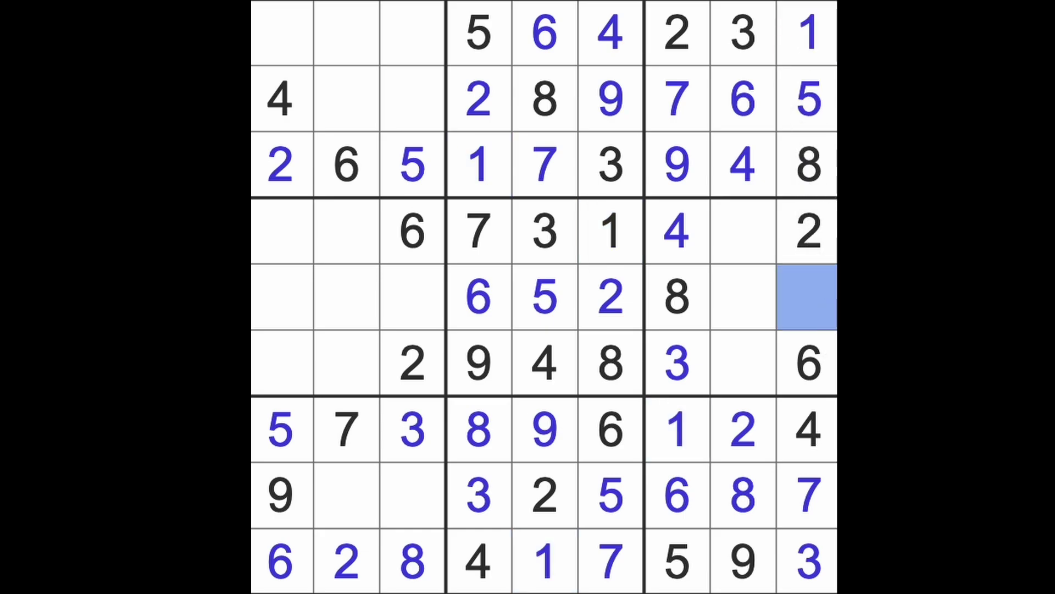
text(9)
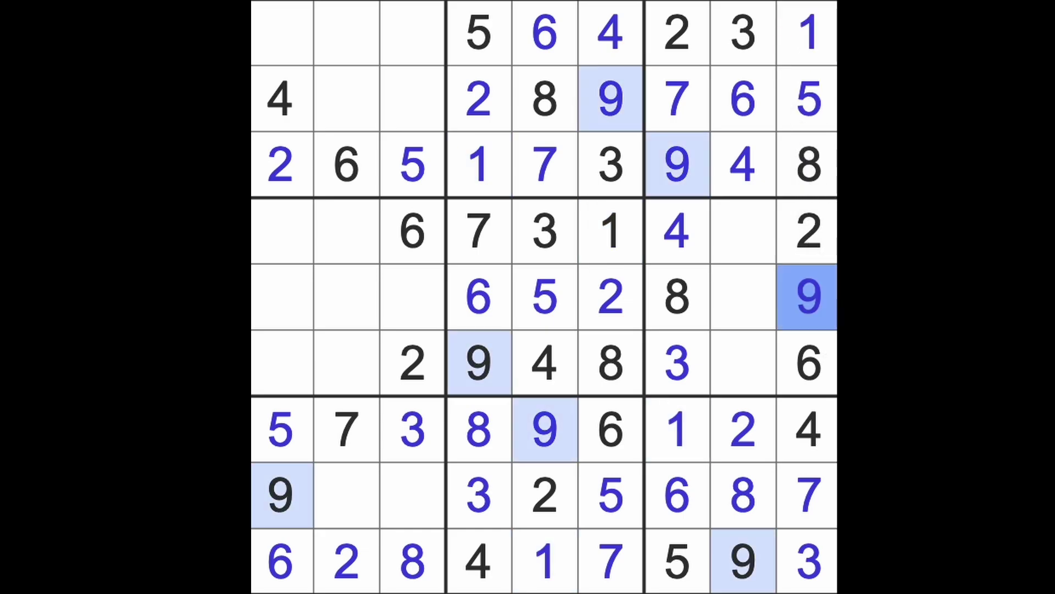
mouse_move(835, 305)
mouse_down()
mouse_move(337, 349)
mouse_move(502, 388)
mouse_move(302, 400)
mouse_move(281, 371)
mouse_up()
drag(280, 513, 291, 255)
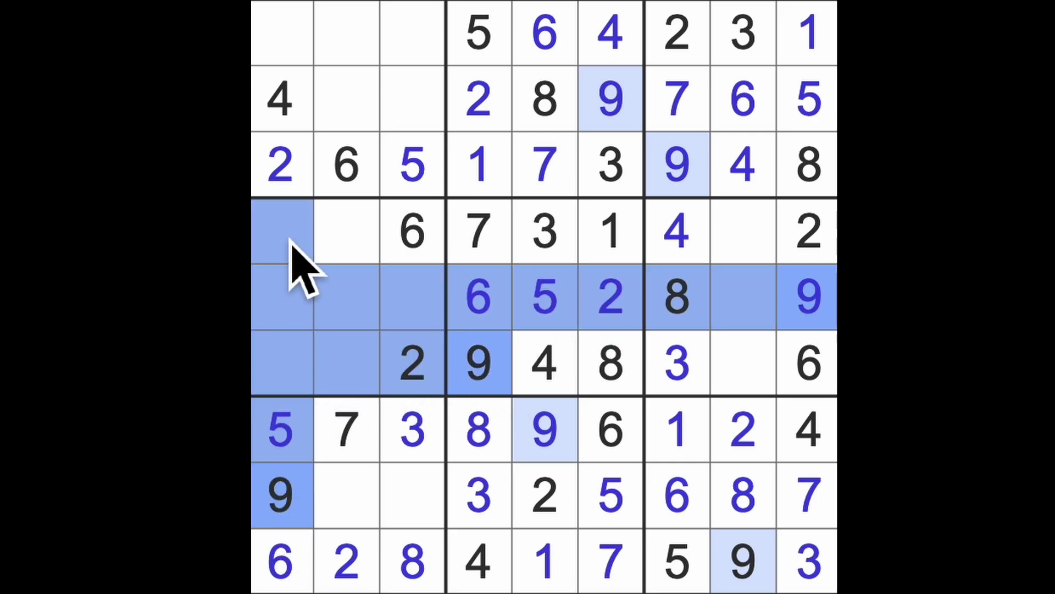
click(345, 246)
text(9)
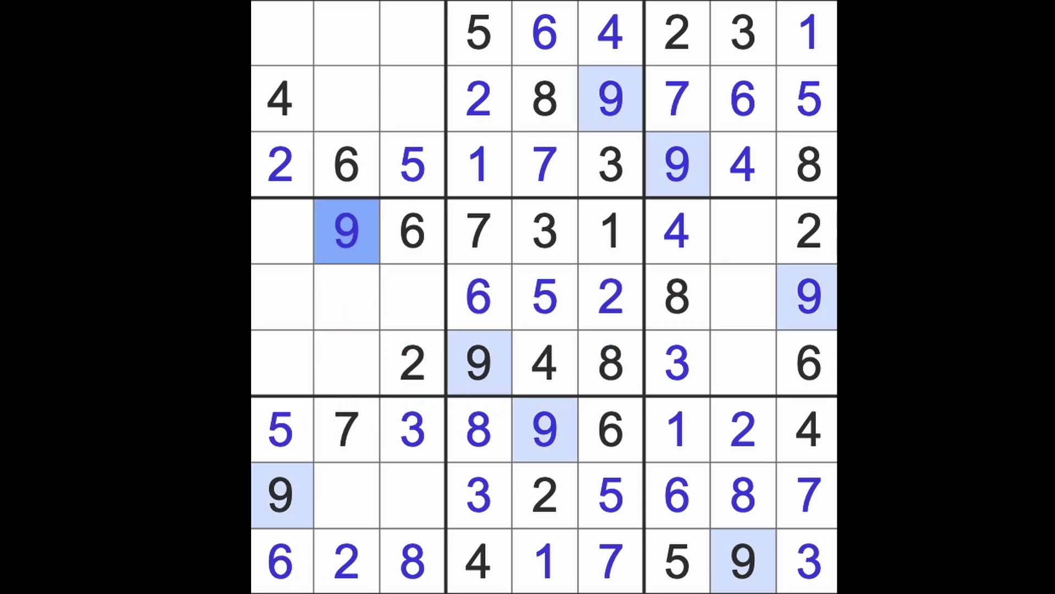
mouse_move(345, 246)
mouse_down()
mouse_move(377, 58)
mouse_move(299, 436)
mouse_move(301, 50)
mouse_up()
mouse_move(458, 116)
mouse_down()
mouse_move(558, 106)
mouse_move(427, 77)
mouse_up()
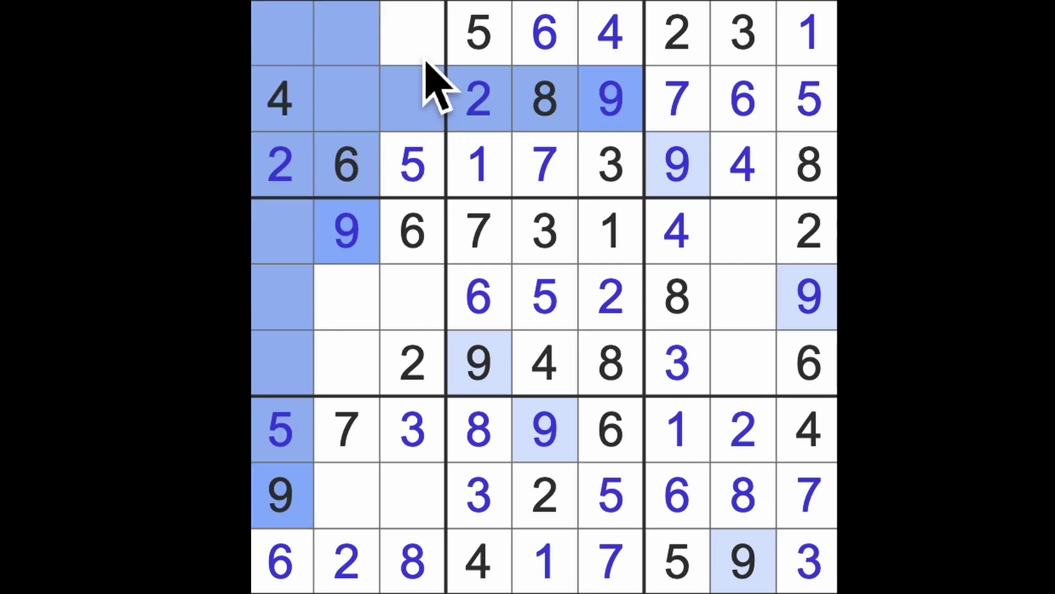
click(425, 58)
text(9)
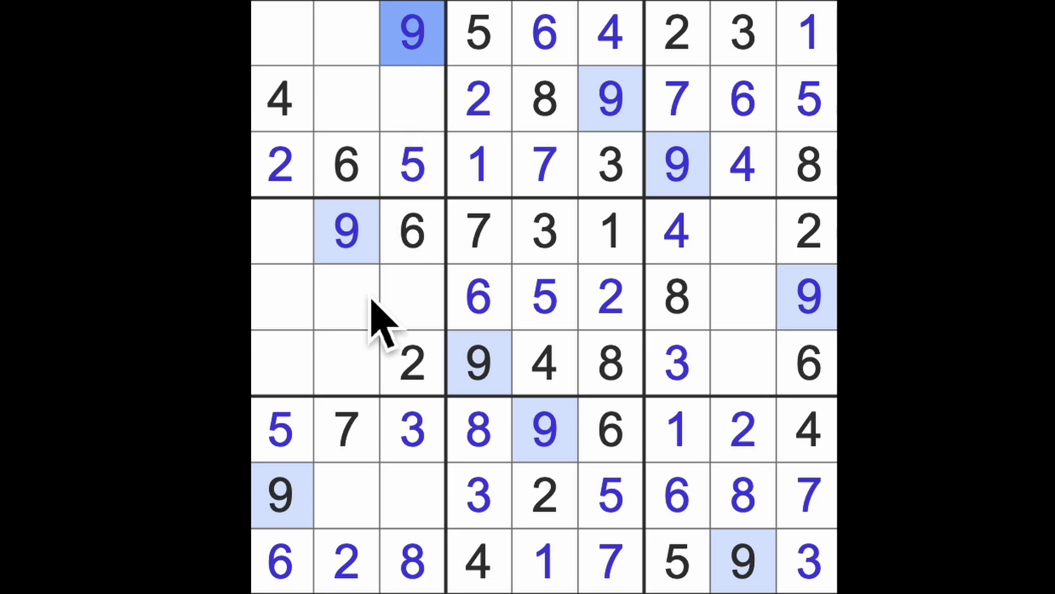
- Fill top-left cells r1c1 and r1c2, then 8 at r4c1 and 5 at r4c8
drag(365, 447, 377, 36)
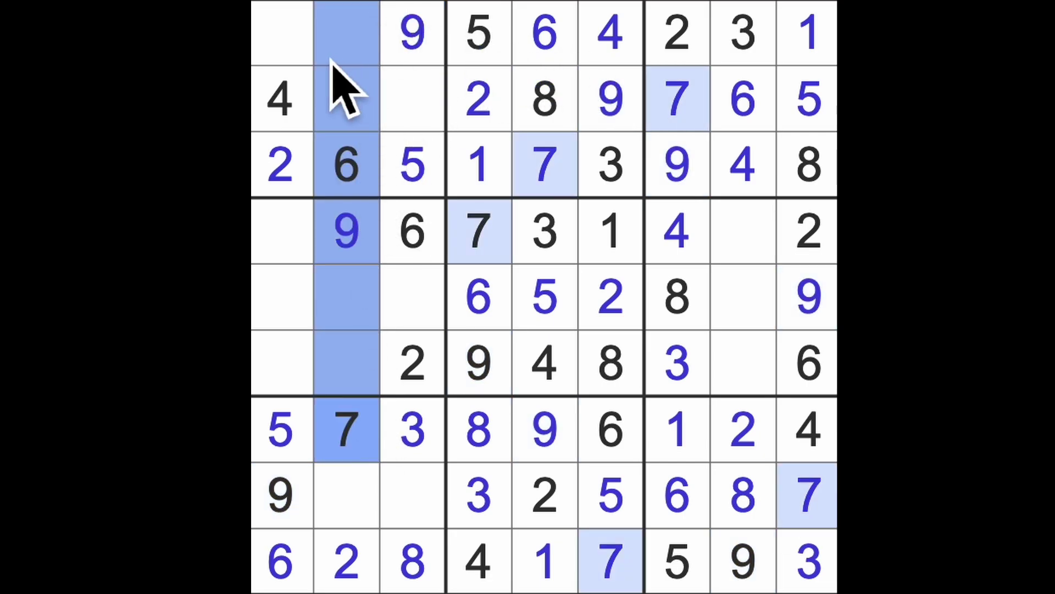
click(304, 52)
text(7)
click(347, 52)
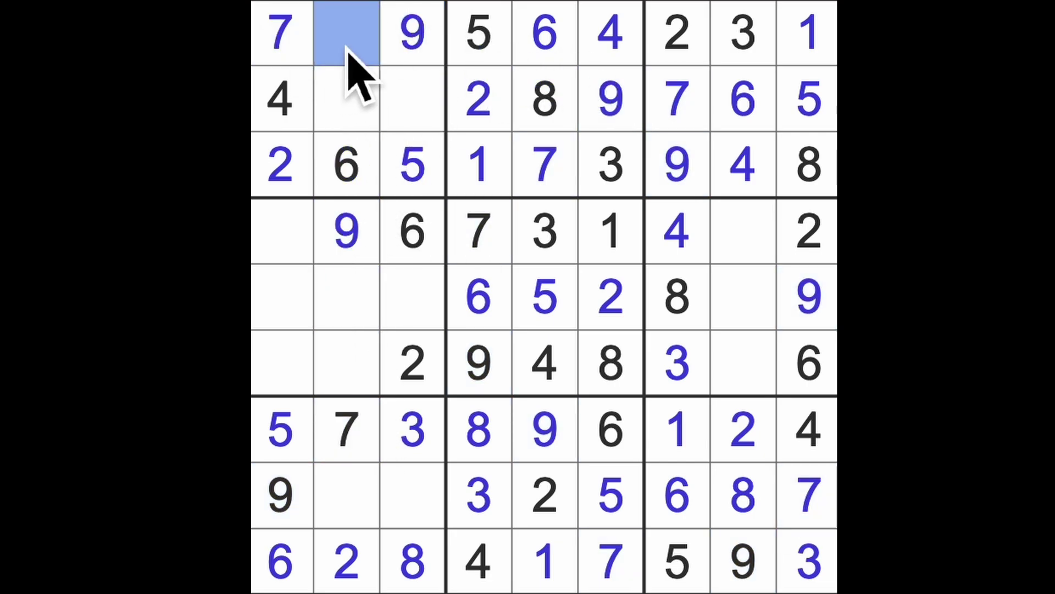
text(8)
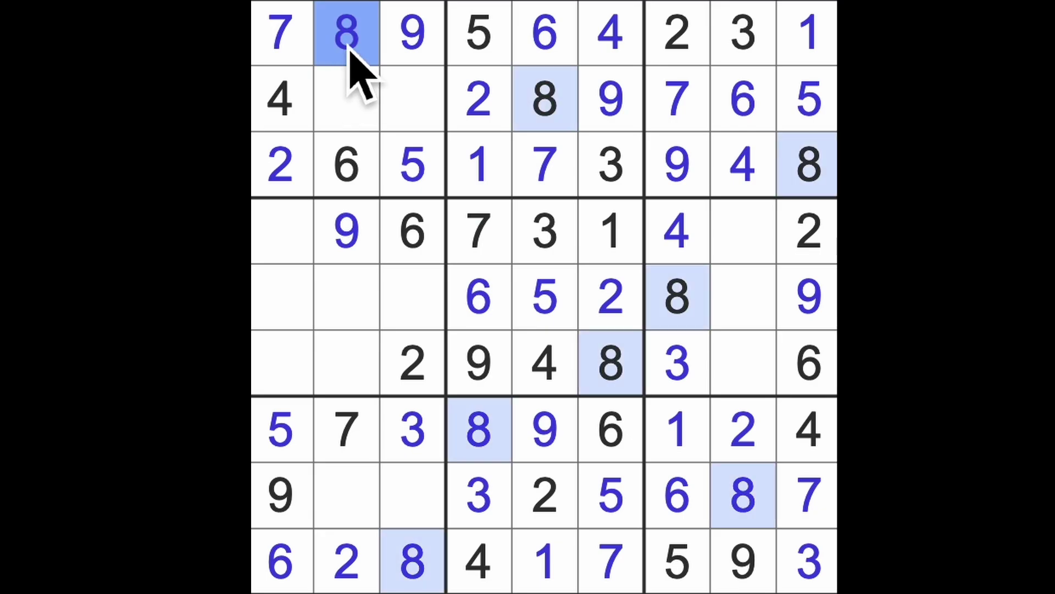
drag(672, 317, 272, 325)
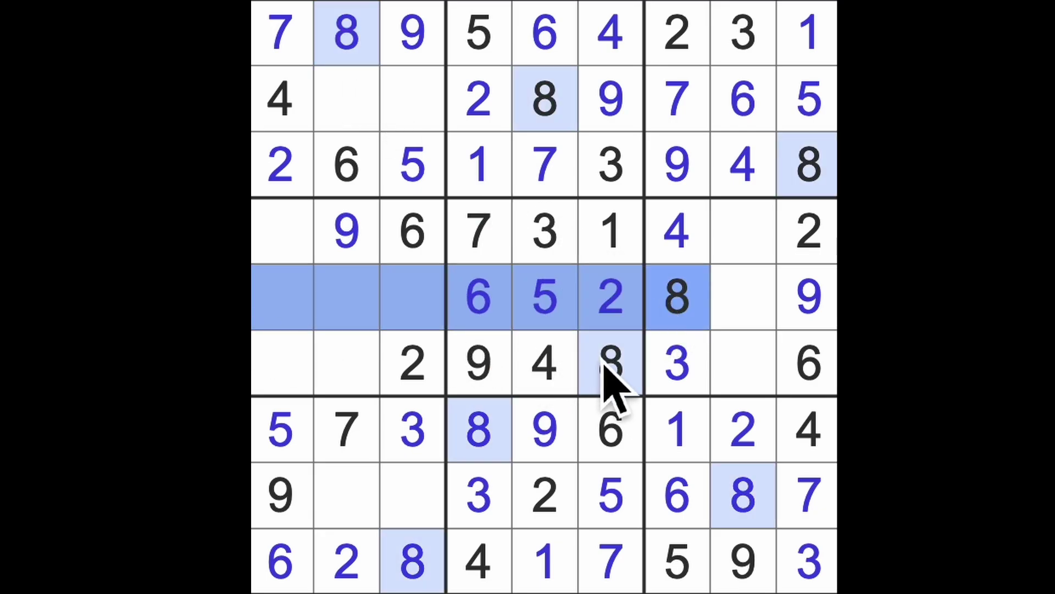
drag(607, 377, 258, 326)
click(301, 243)
text(8)
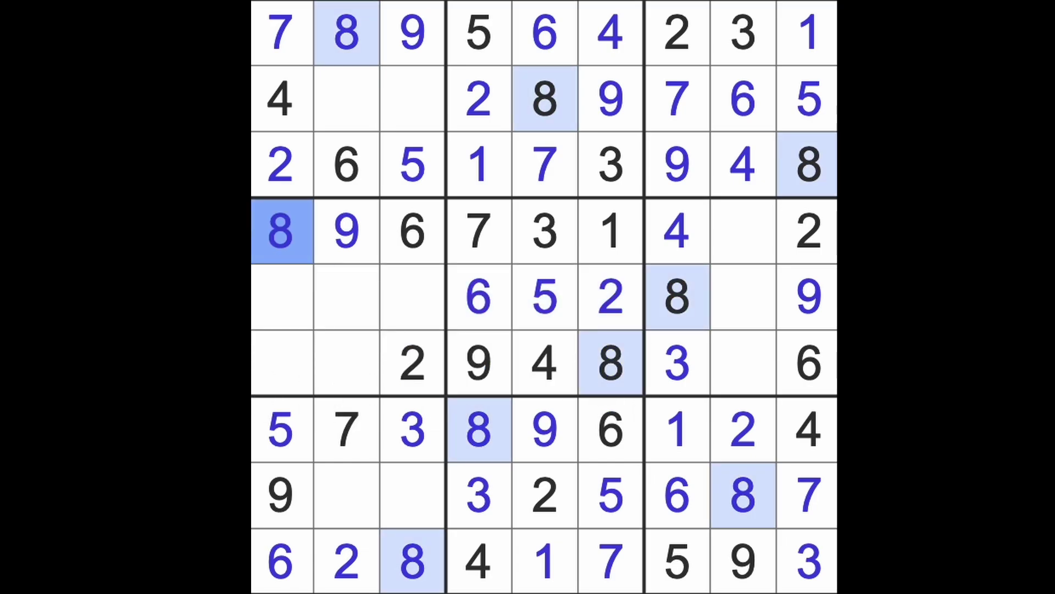
click(747, 252)
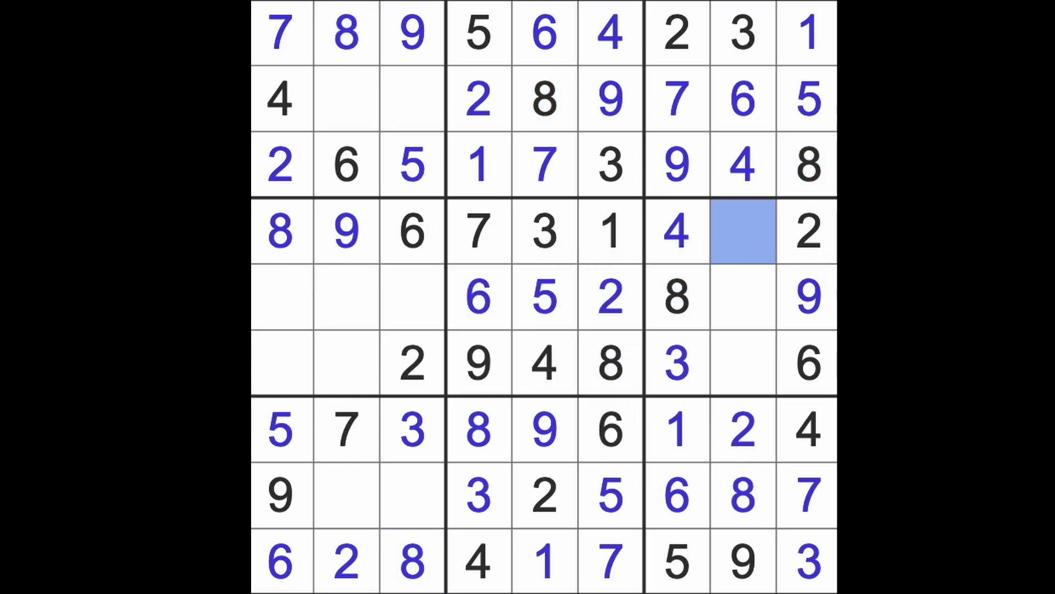
text(5)
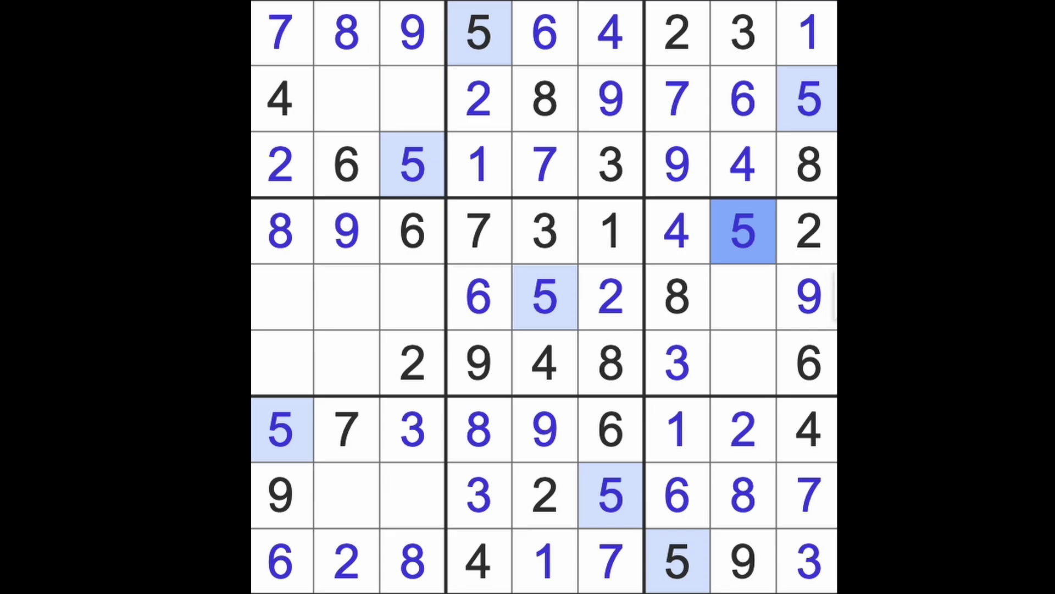
- Enter 3 at r2c2 and 1 at r2c3 after scanning column 3
mouse_move(416, 424)
mouse_down()
mouse_move(413, 303)
mouse_move(371, 137)
mouse_up()
click(367, 128)
text(3)
click(416, 123)
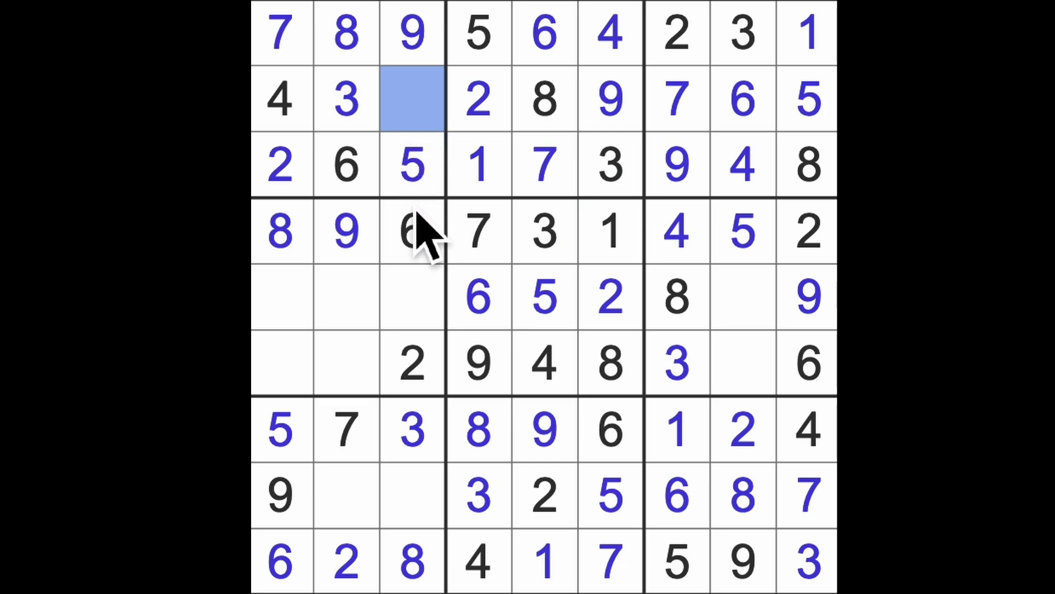
text(2)
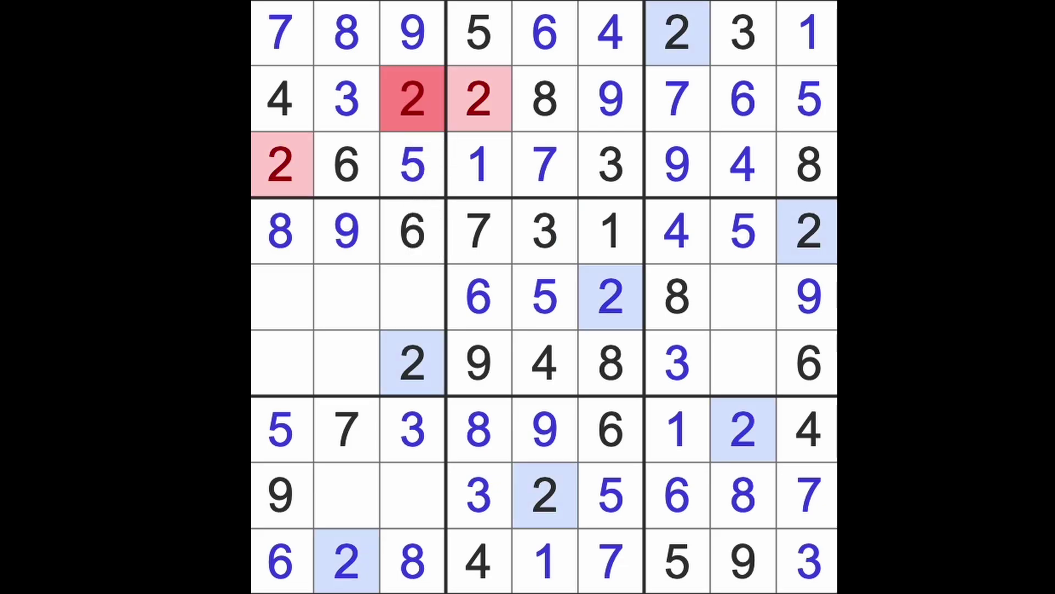
text(1)
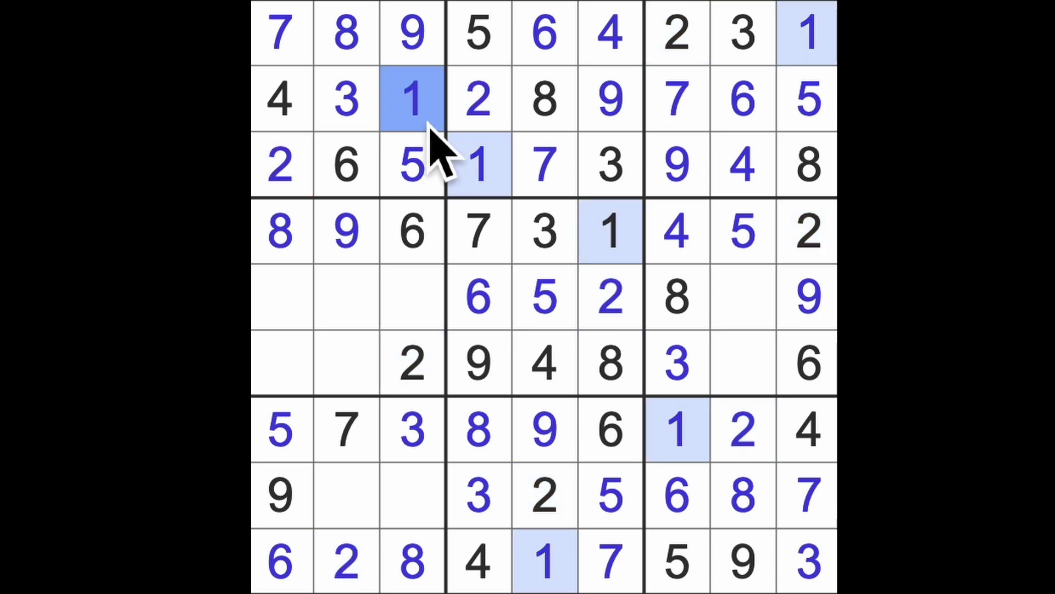
- Fill the empty cells in columns 2 and 3 of row 8, and in column 2 of rows 5 and 6
mouse_move(429, 123)
mouse_down()
mouse_move(436, 402)
mouse_move(365, 537)
mouse_up()
click(363, 512)
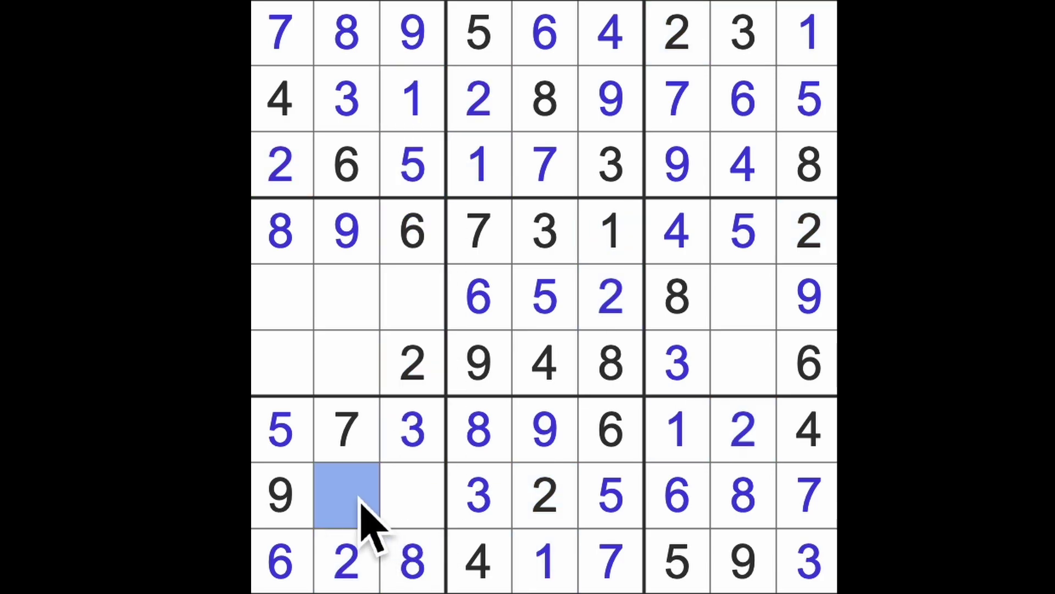
text(1)
click(429, 505)
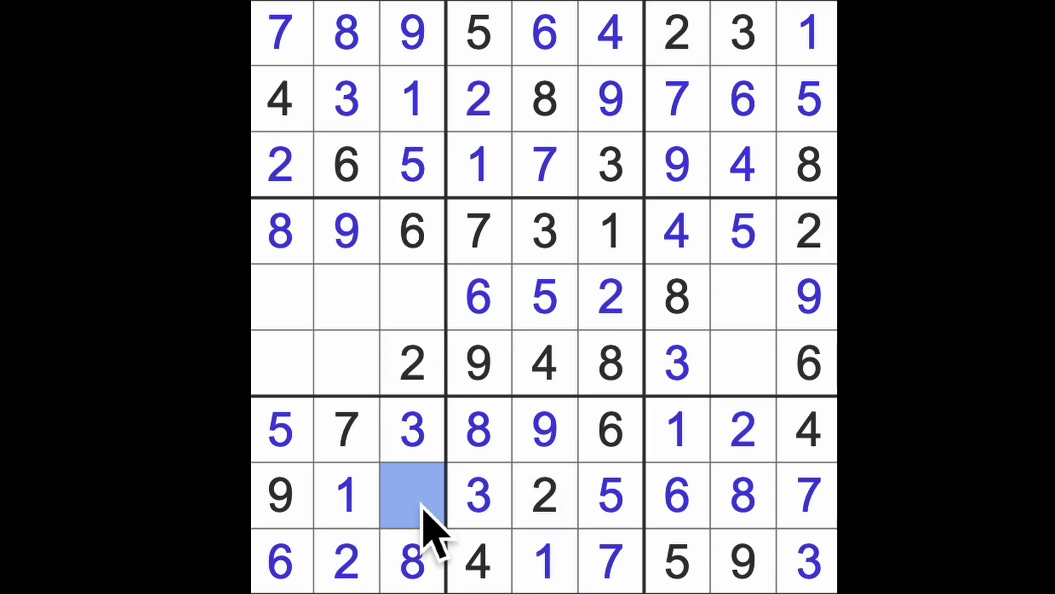
text(4)
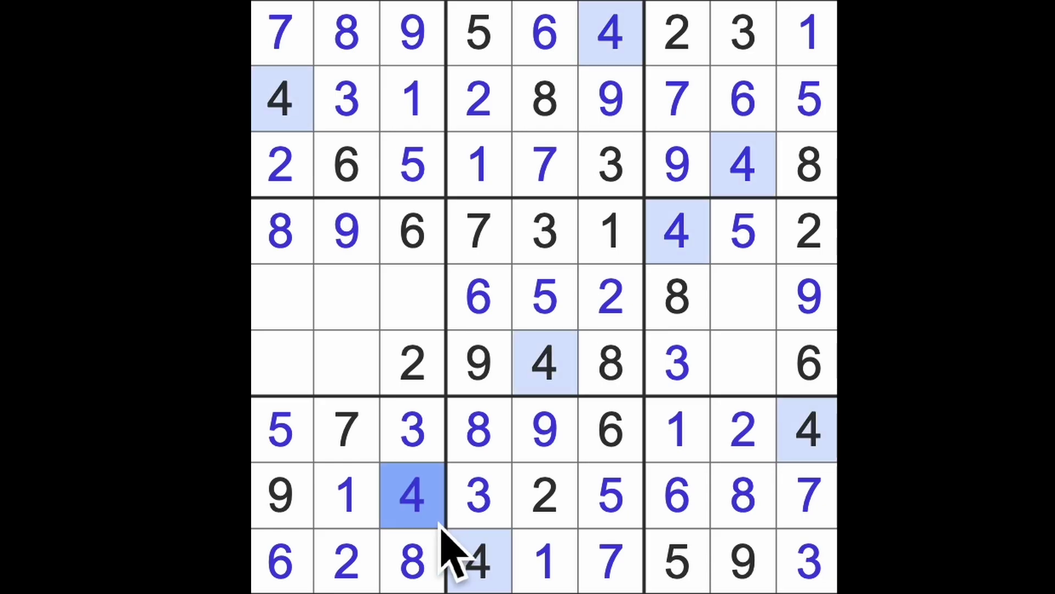
drag(435, 524, 435, 321)
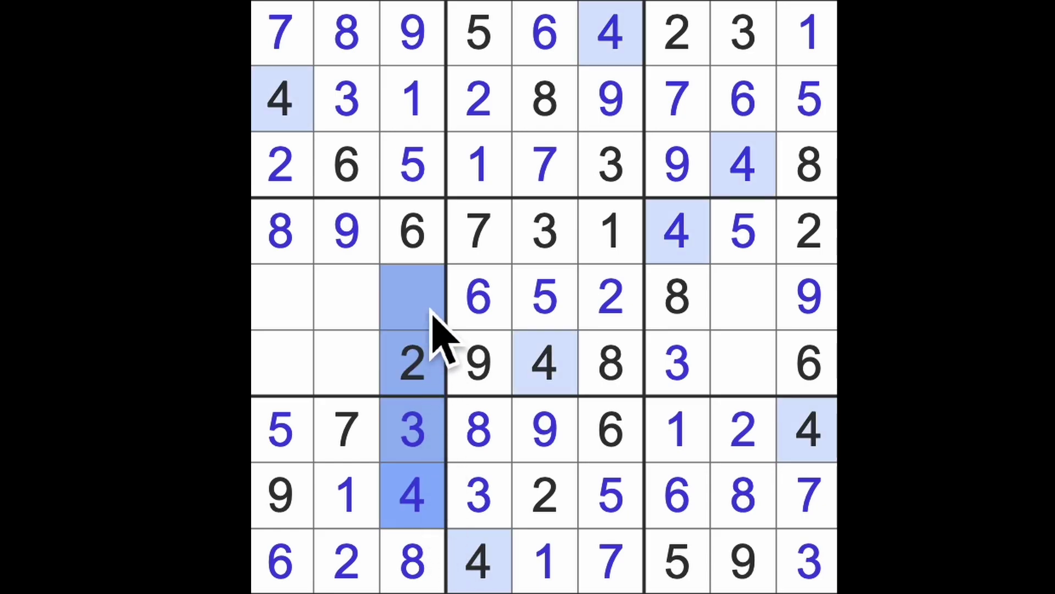
drag(295, 170, 299, 313)
drag(518, 375, 276, 397)
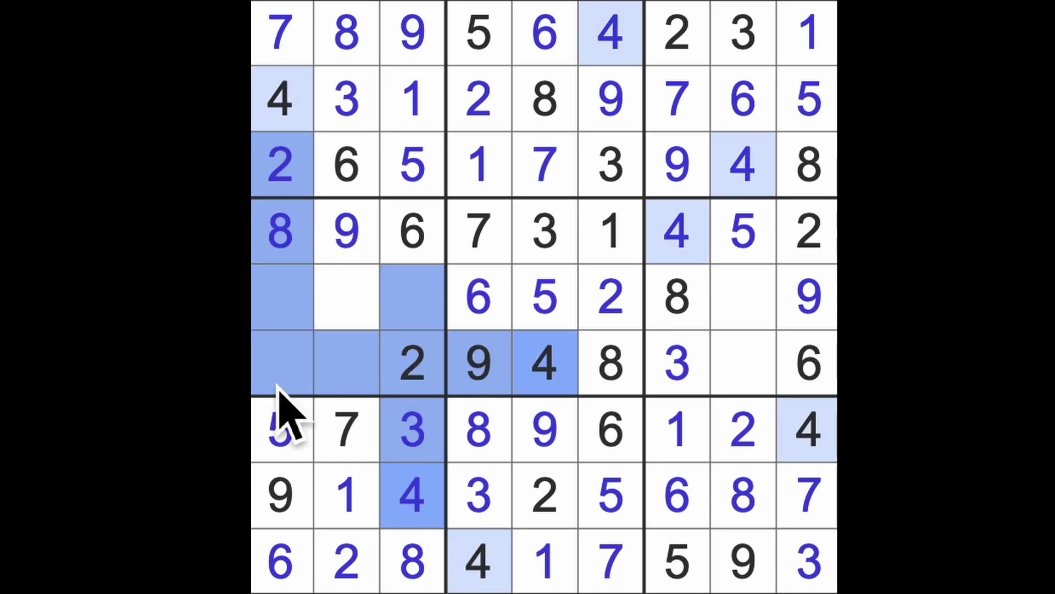
click(352, 326)
text(4)
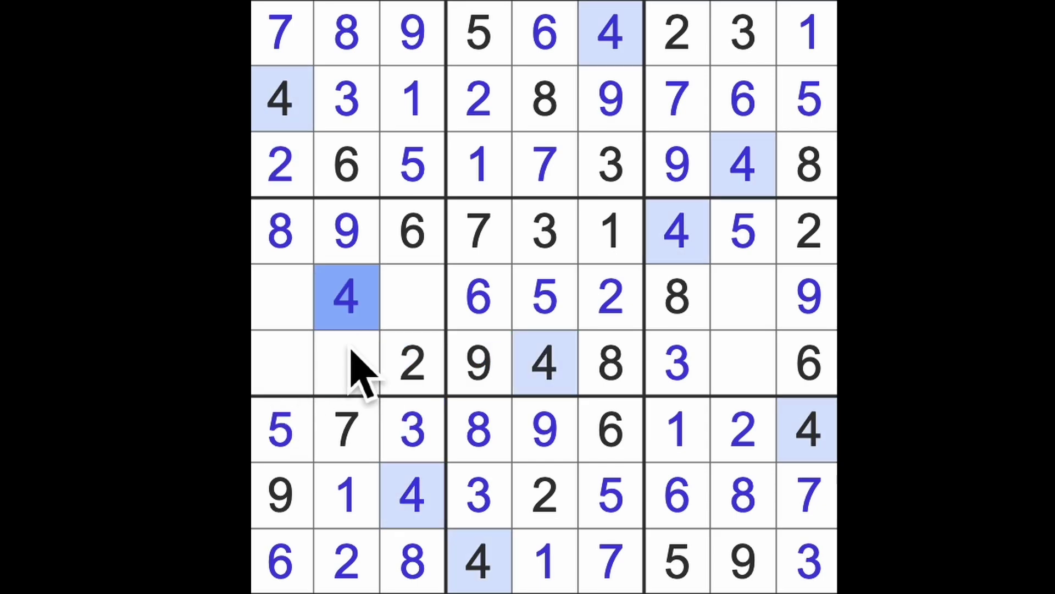
click(353, 367)
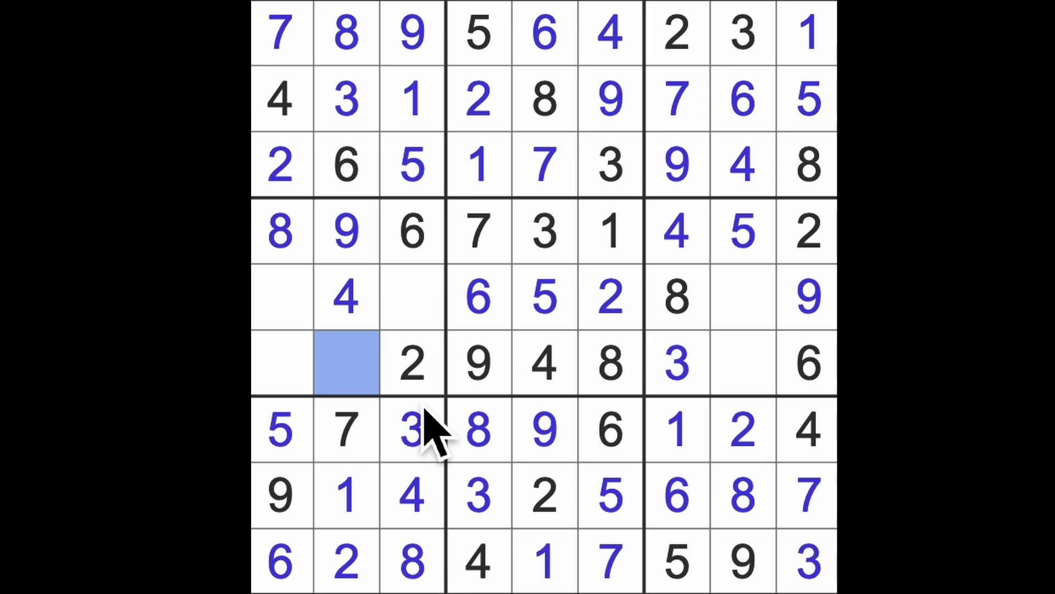
text(5)
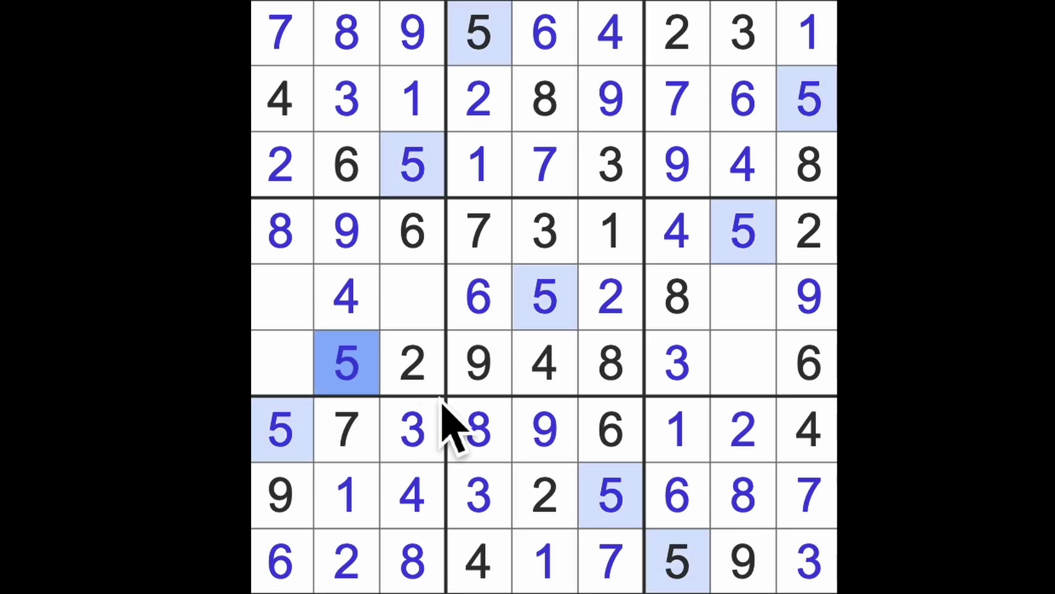
- Fill the last empty cells: row 5 columns 3, 8 and 1, and row 6 column 8
click(431, 320)
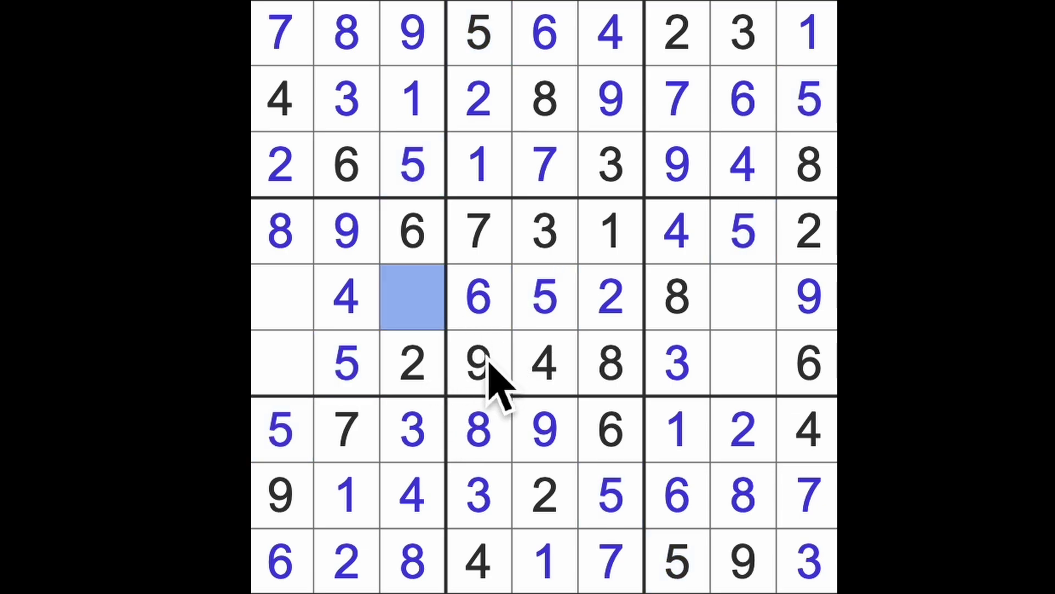
text(7)
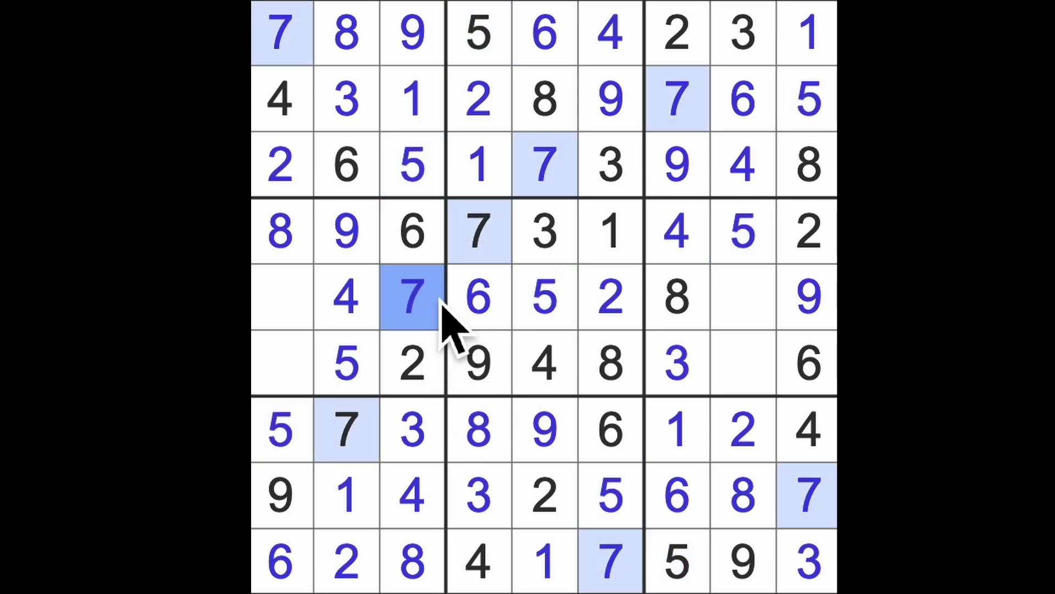
drag(448, 318, 767, 322)
click(757, 371)
text(7)
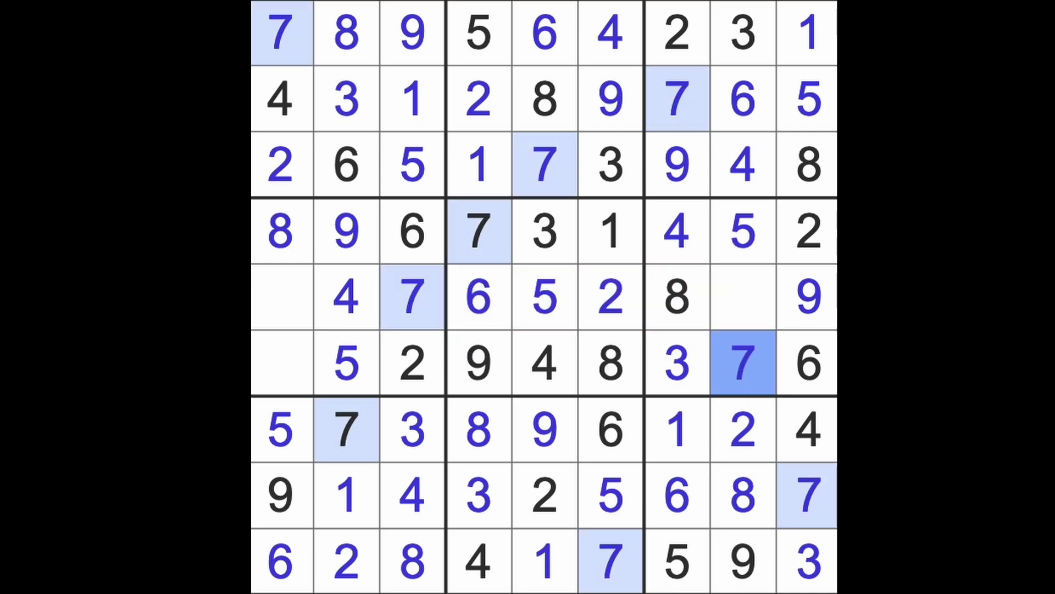
click(754, 309)
text(1)
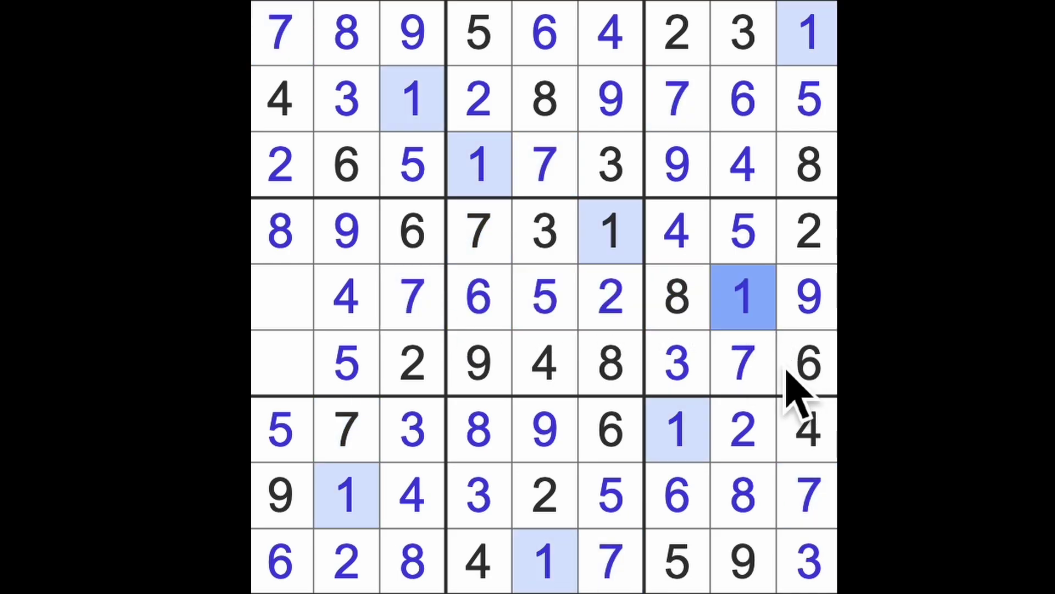
mouse_move(760, 318)
mouse_down()
mouse_move(344, 319)
mouse_move(314, 363)
mouse_up()
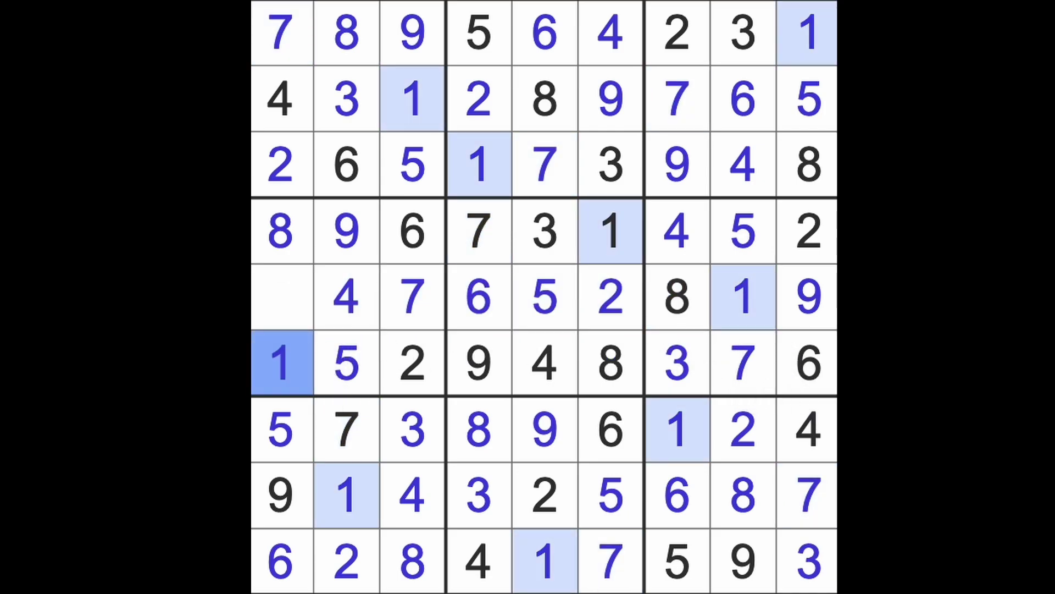
click(304, 319)
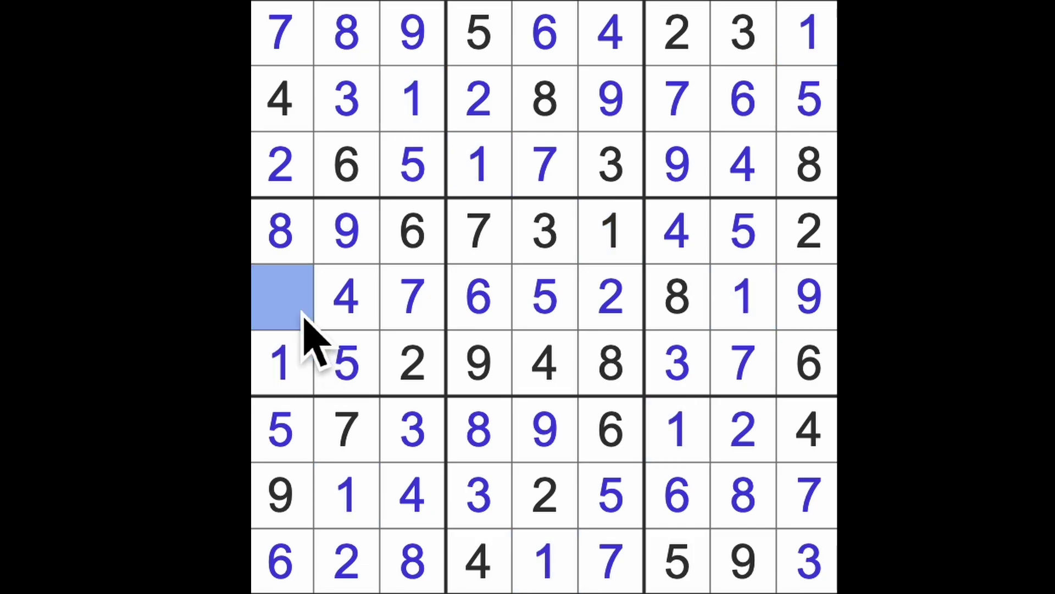
text(3)
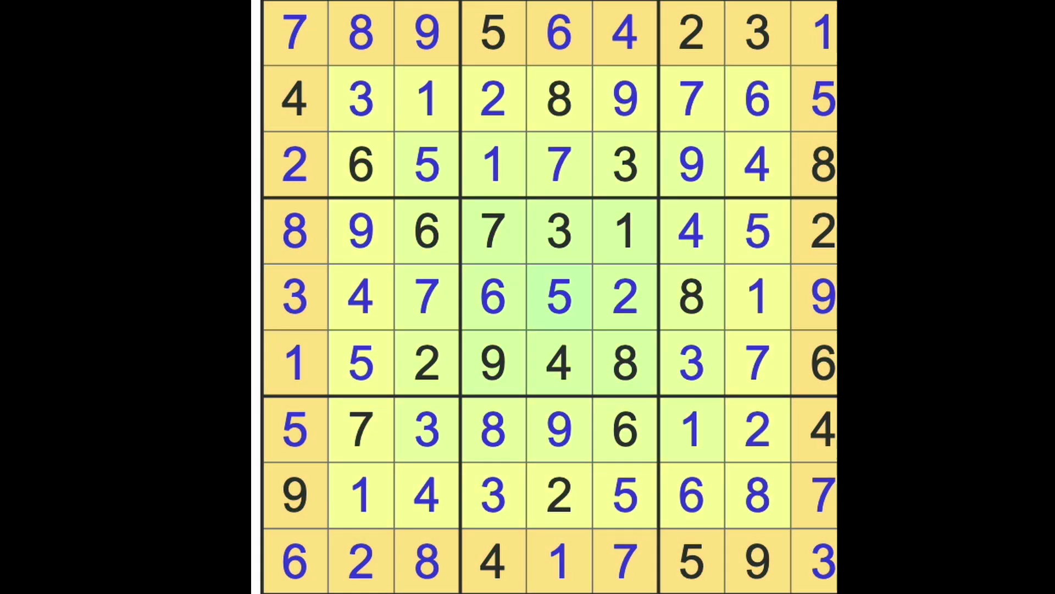